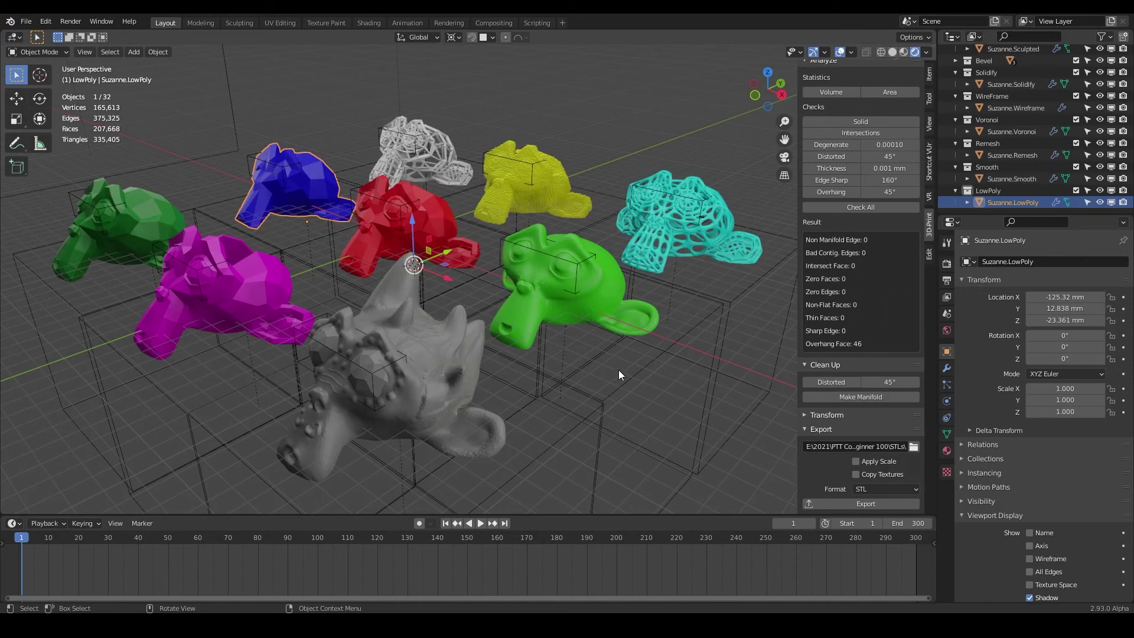
Step: Switch from Blender to the Ultimaker Cura window showing its empty build plate
mouse_move(274, 627)
key("alt+Tab")
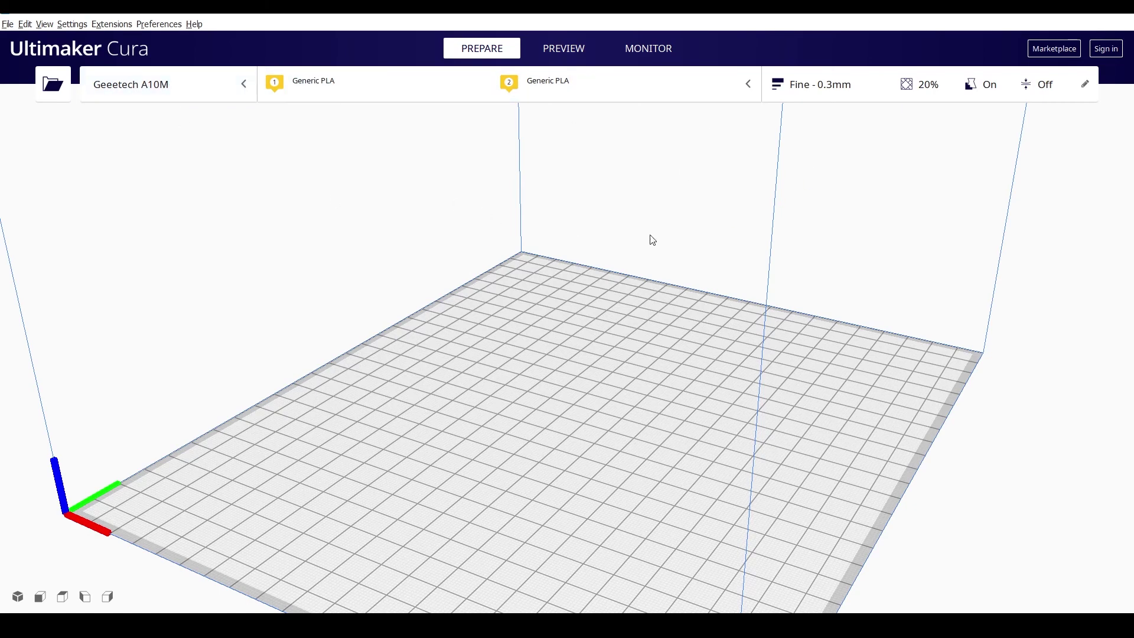
scroll(536, 418, "down", 3)
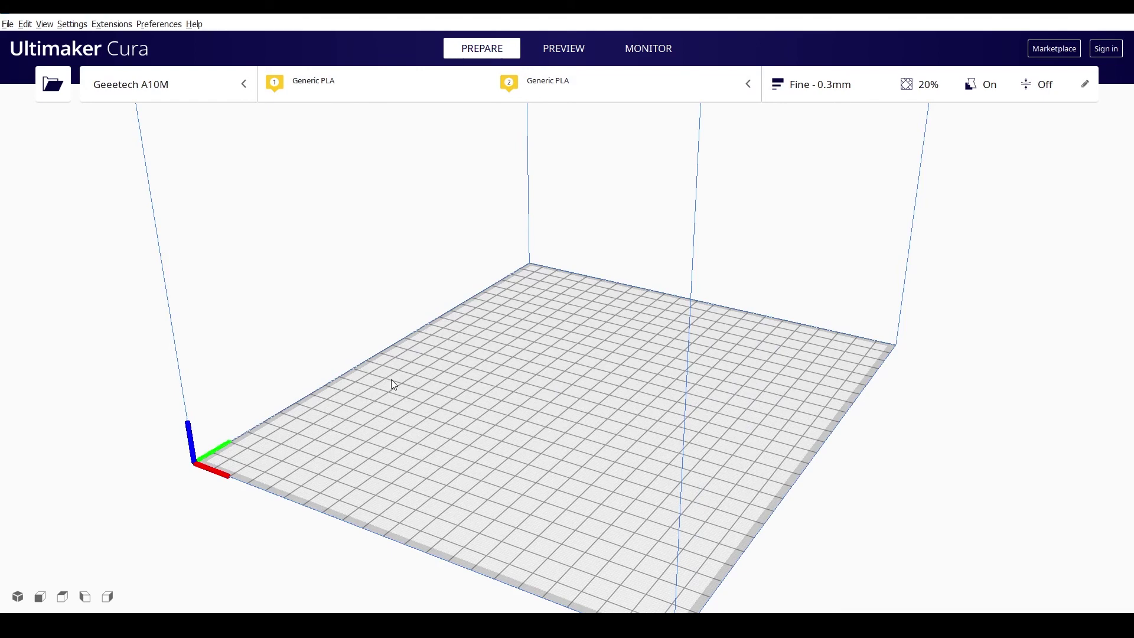
middle_click_drag(391, 380, 367, 361)
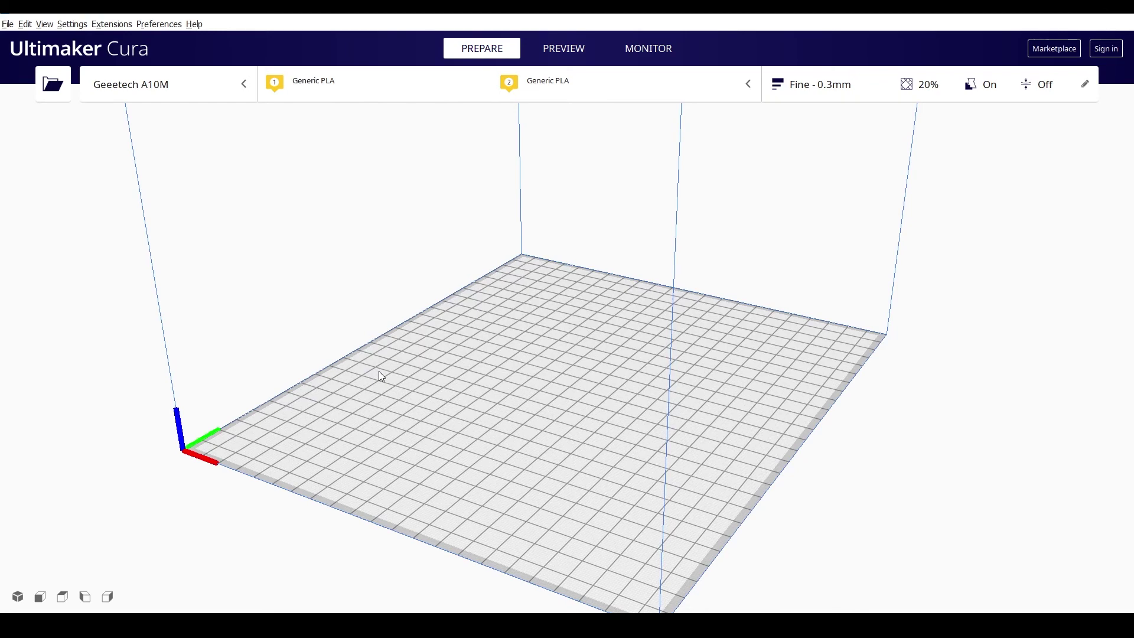
scroll(662, 387, "down", 3)
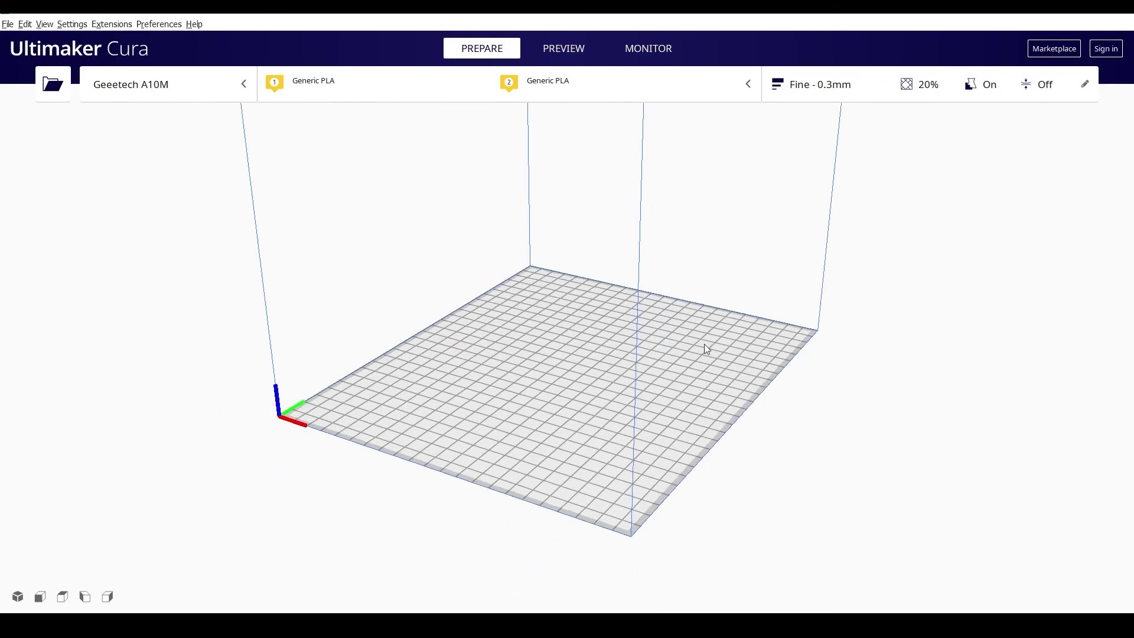
middle_click_drag(706, 333, 666, 453)
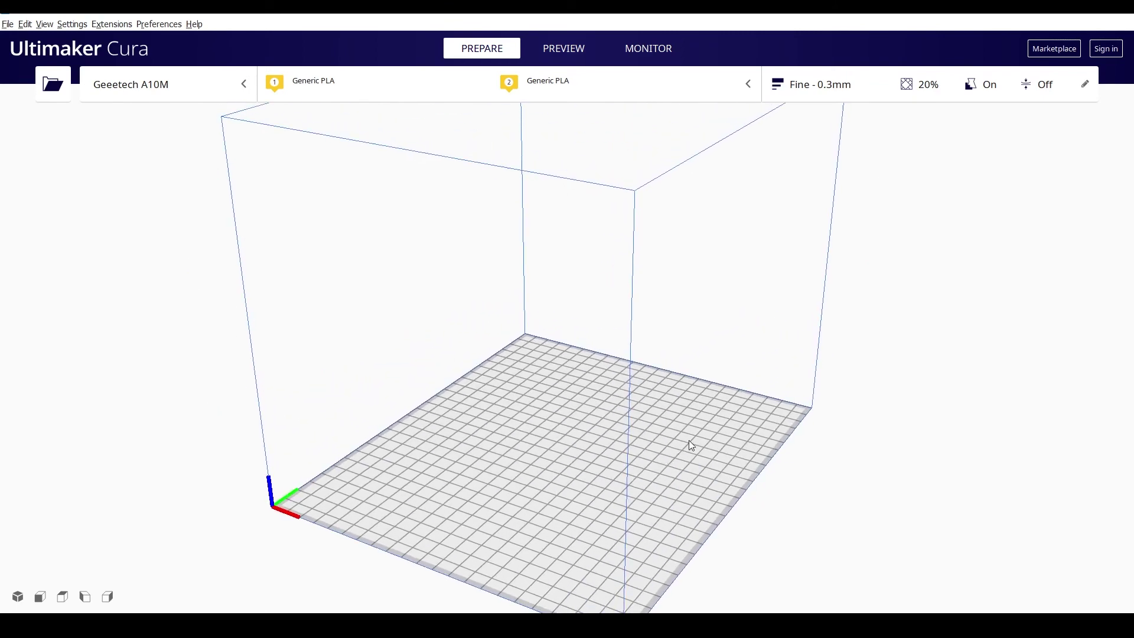
right_click_drag(689, 445, 679, 417)
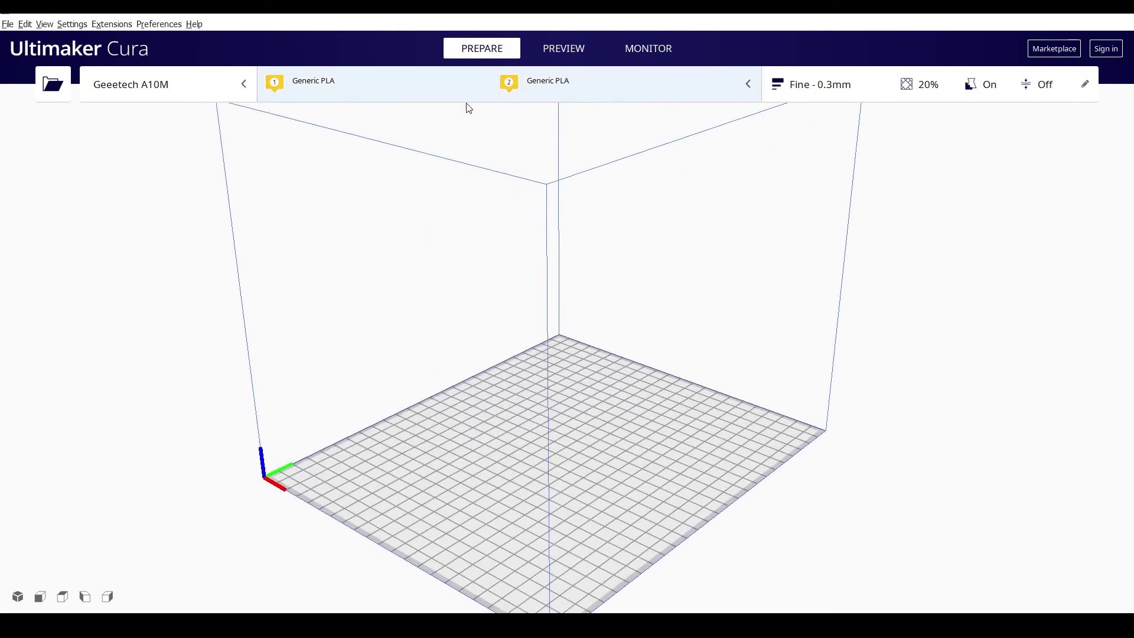
Step: Open all nine Suzanne STLs, Suzanne_Wireframe through the last, from the STLs folder, then show the printer list
left_click(58, 90)
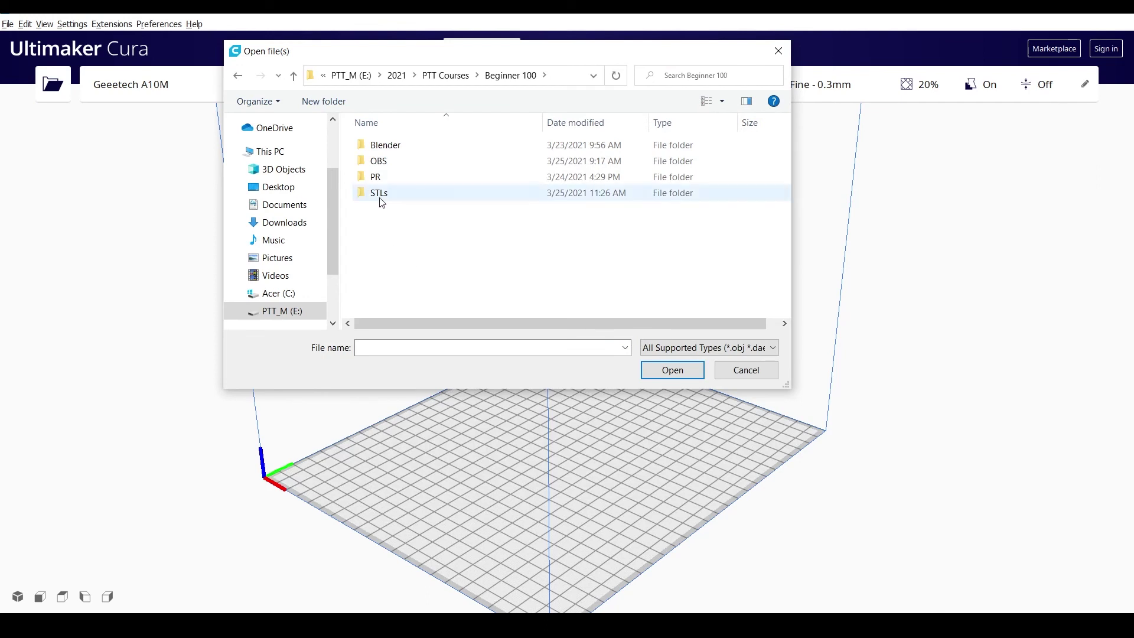
double_click(388, 201)
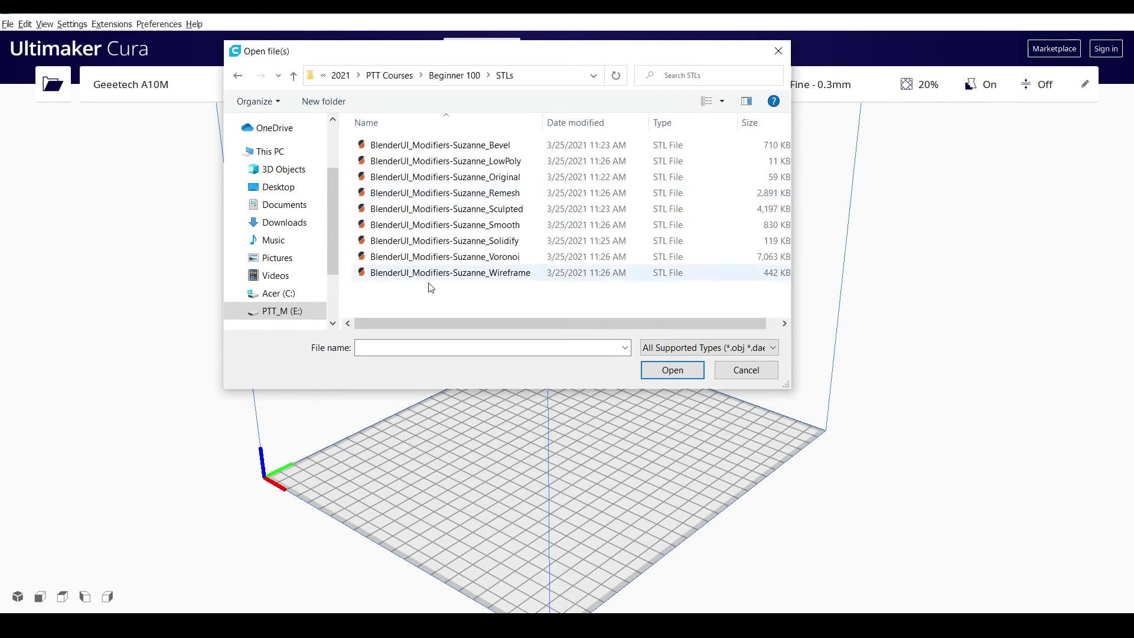
left_click(473, 273)
left_click(449, 146, "shift")
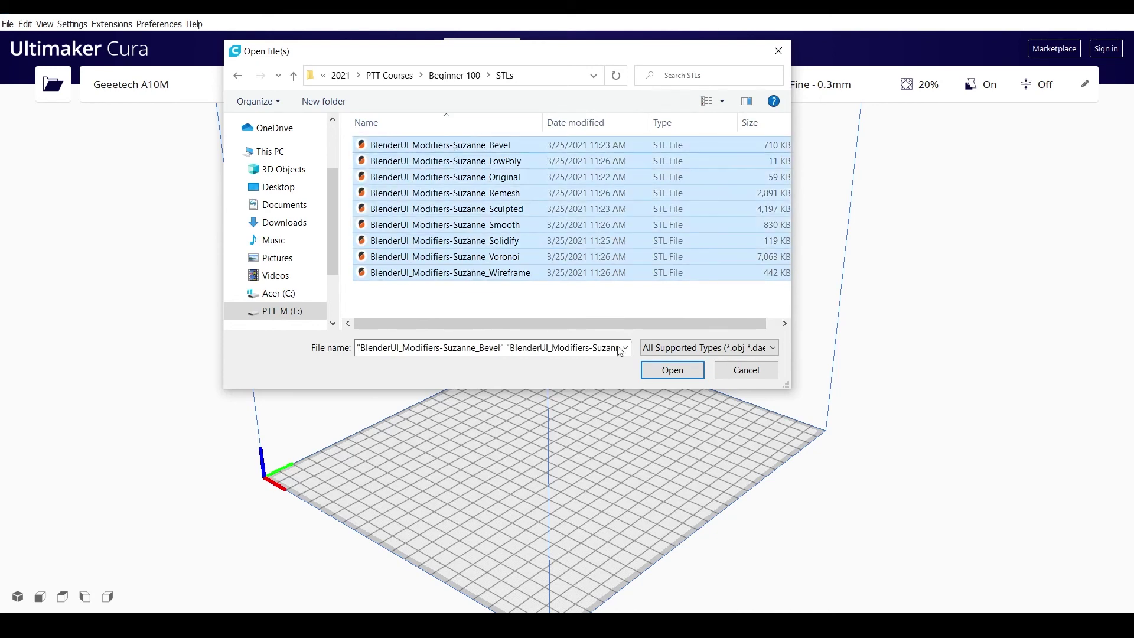
left_click(673, 369)
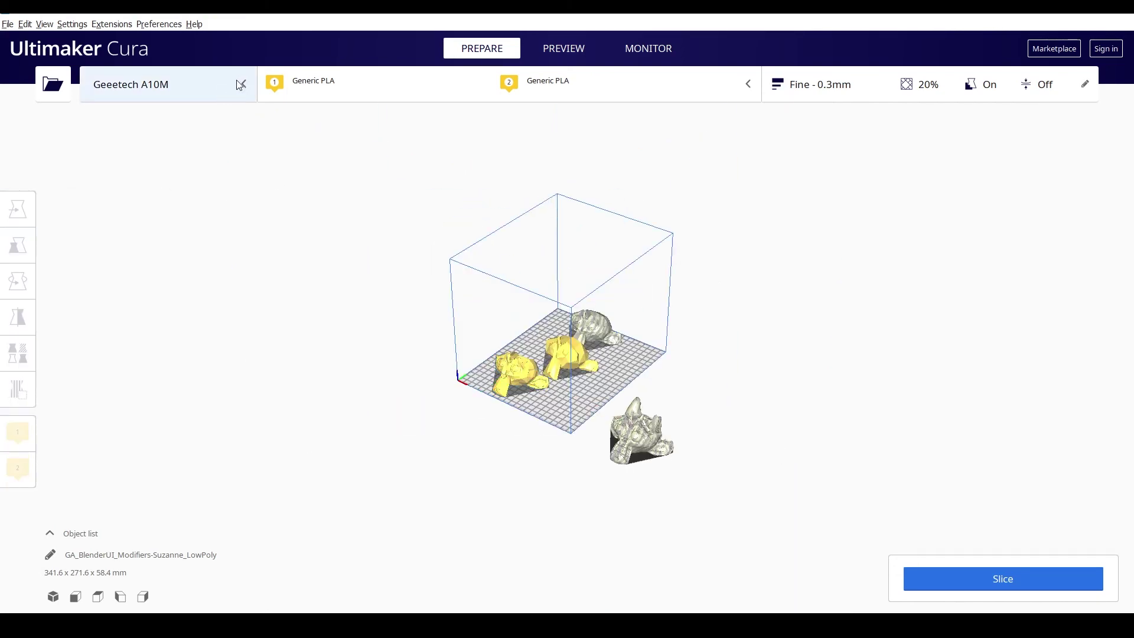
left_click(237, 83)
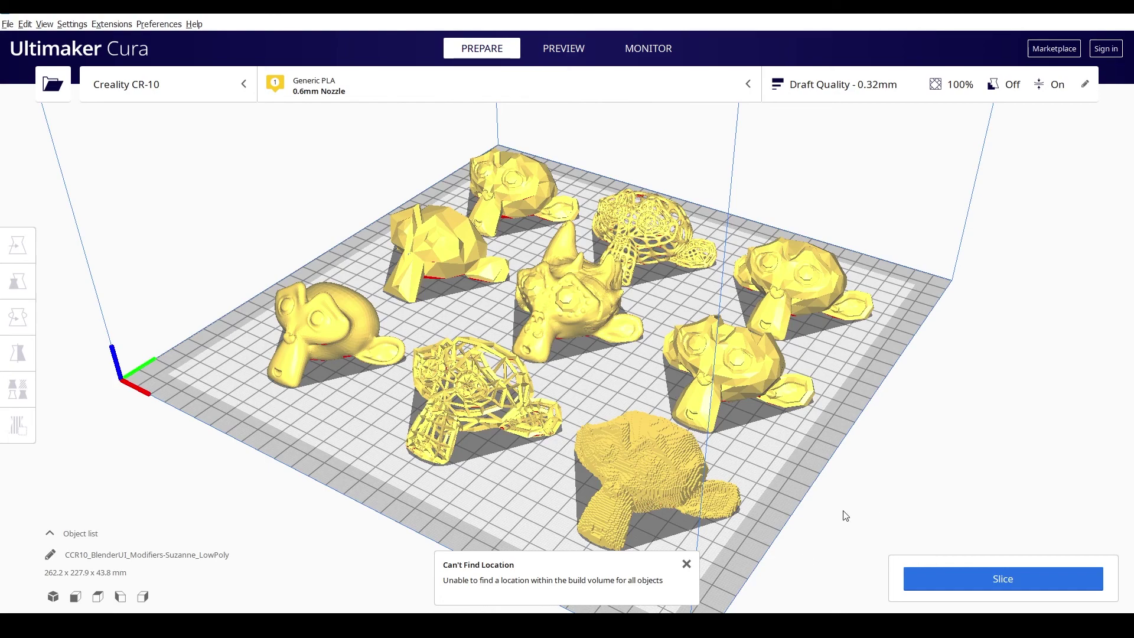
Step: Orbit the view over the nine monkeys laid out on the Creality CR-10 bed
right_click_drag(819, 535, 841, 79)
Step: Open the custom print settings with setting visibility set to Basic
left_click(840, 91)
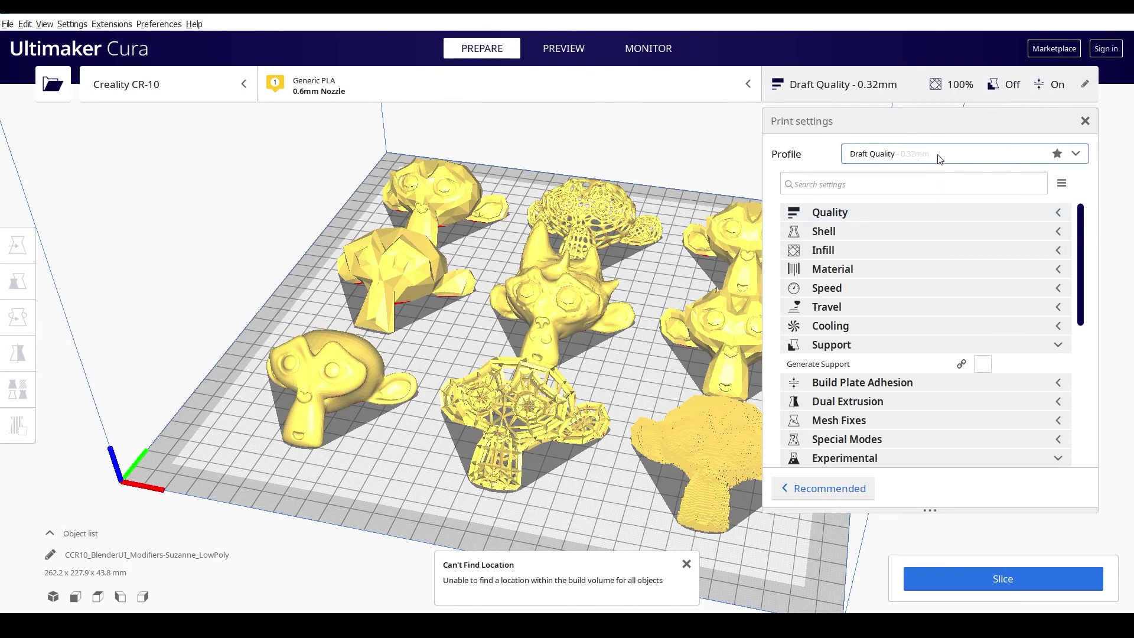
left_click(1062, 184)
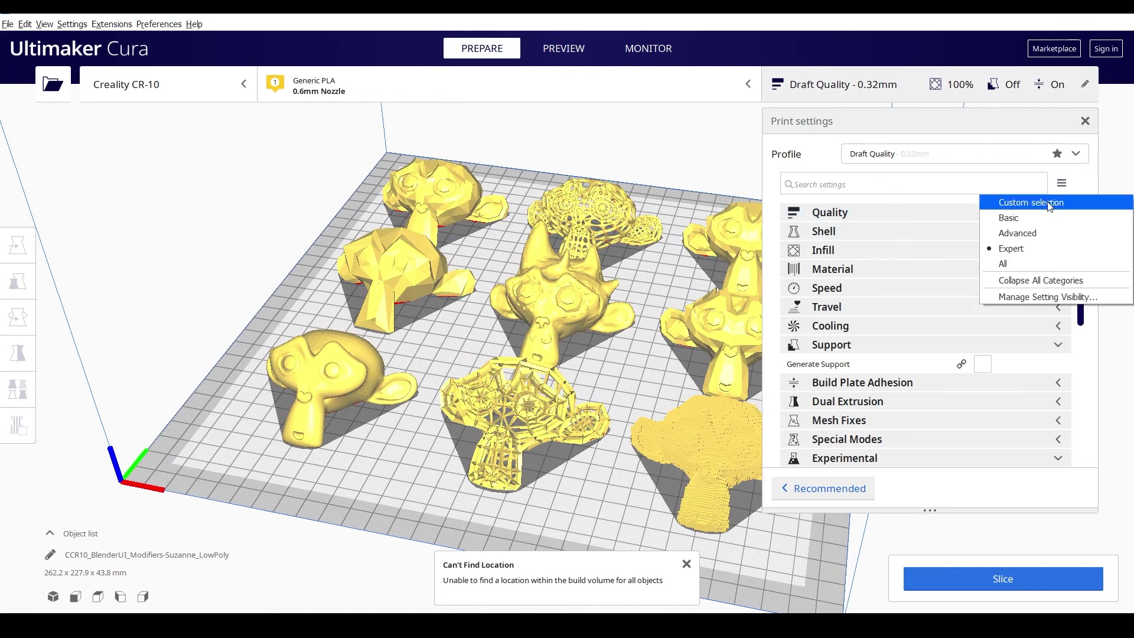
left_click(1010, 219)
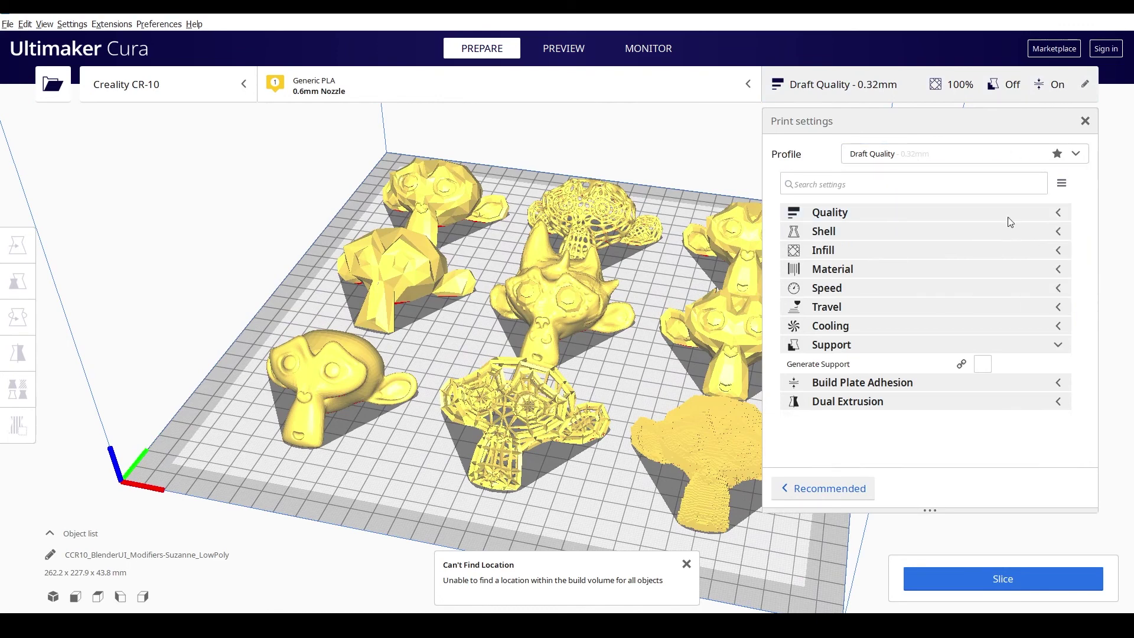
Step: Change the Quality Layer Height from 0.32 mm to 0.2 mm
left_click(828, 216)
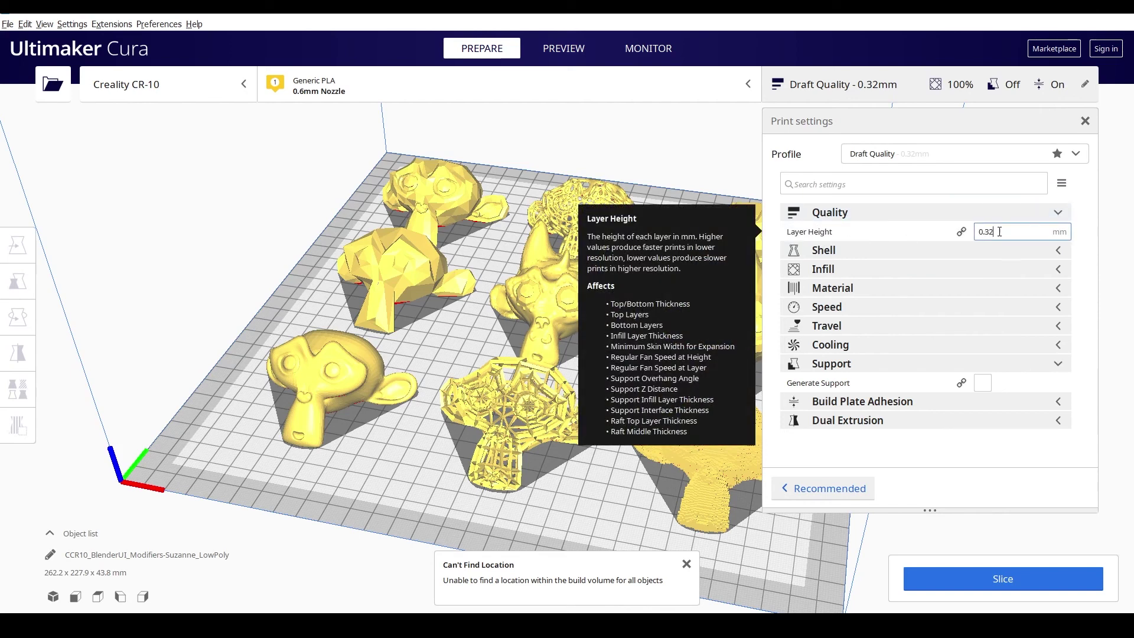
key("BackSpace")
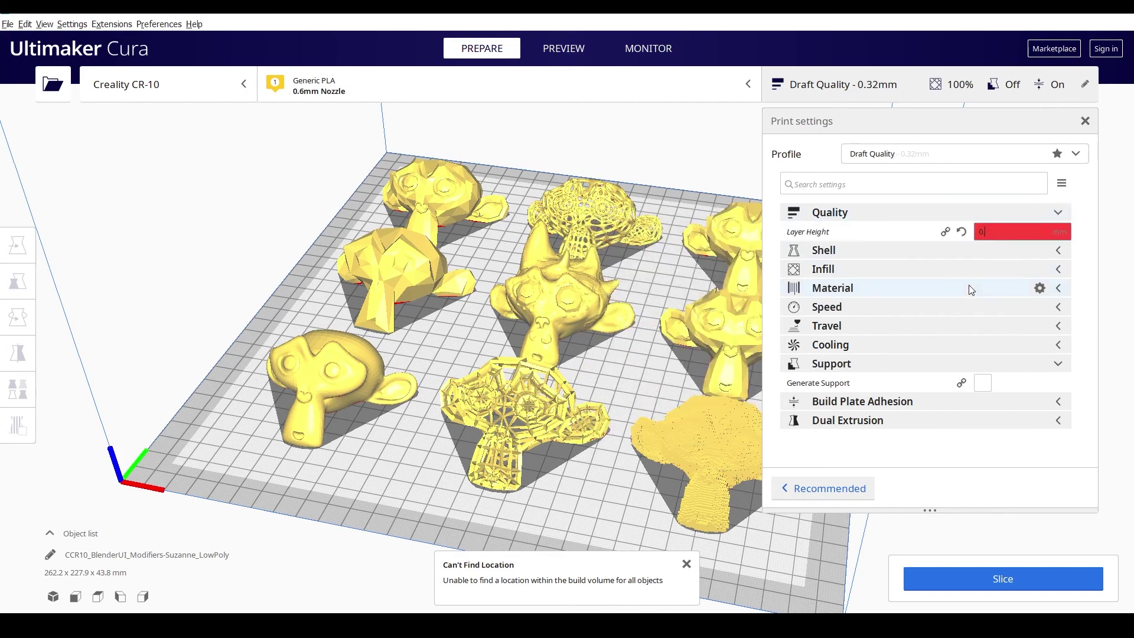
type(".22")
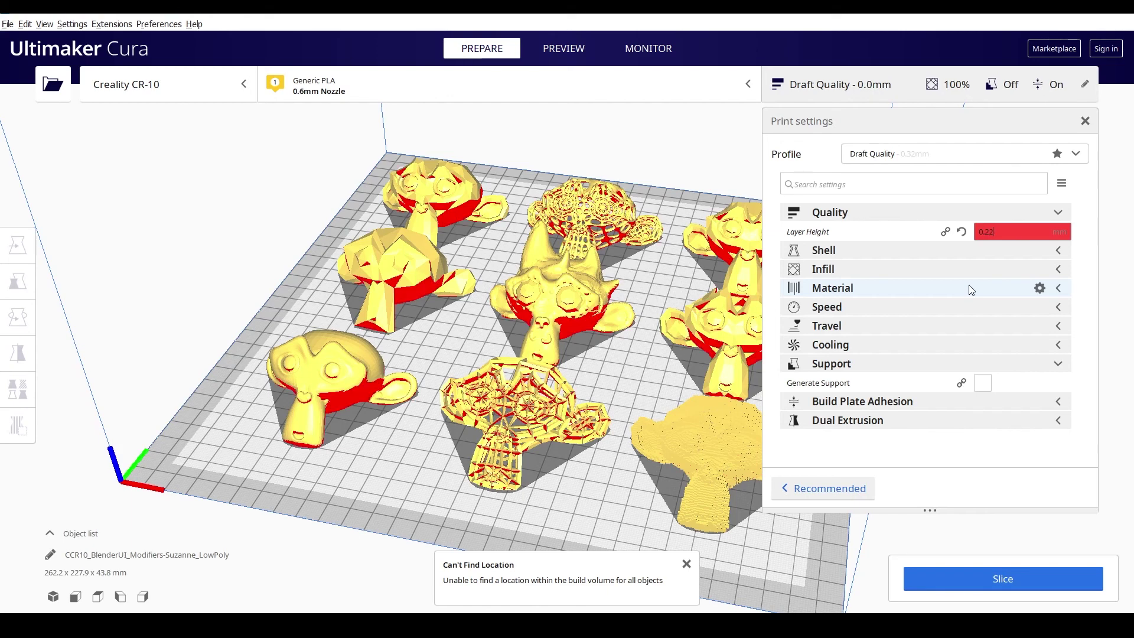
key("BackSpace")
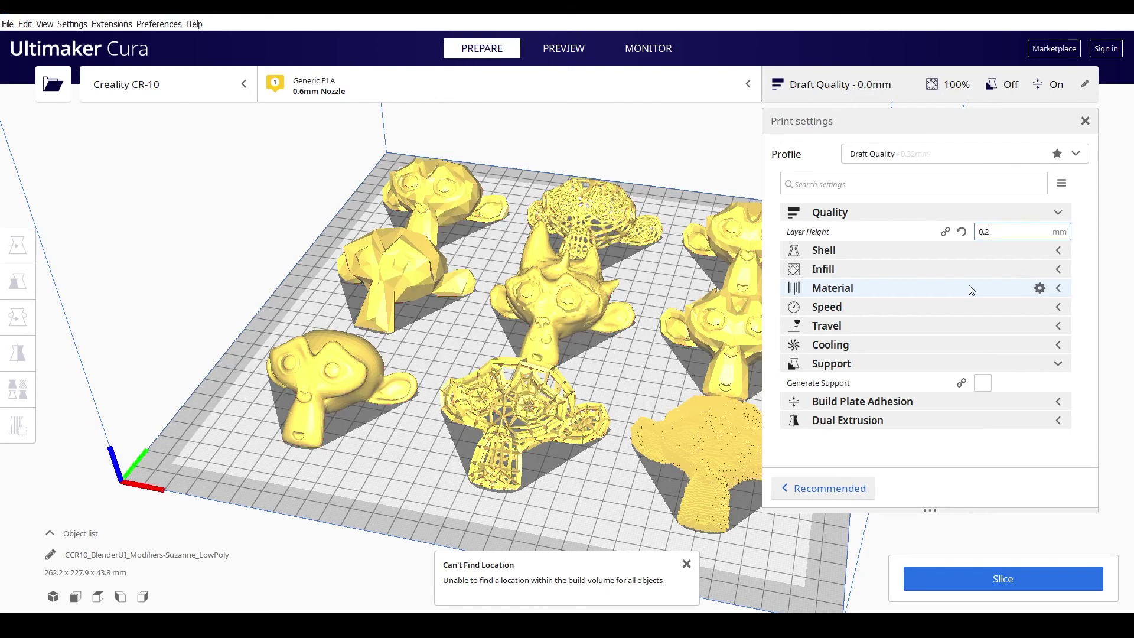
key("Return")
left_click(1058, 270)
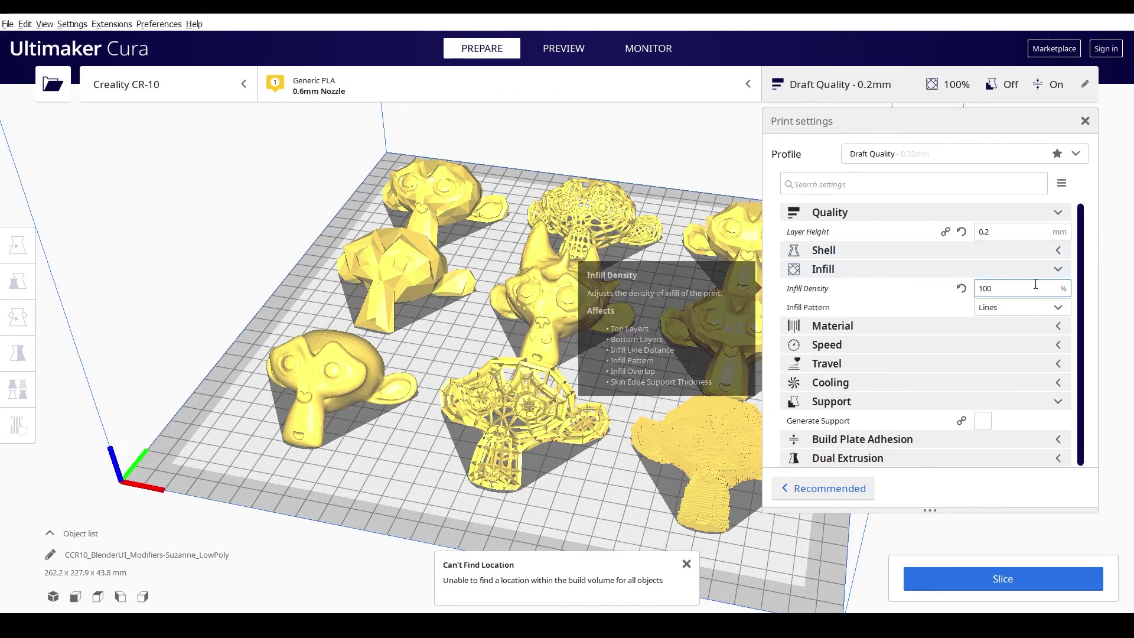
Step: Set Infill Density to 20% with the Gyroid infill pattern
double_click(997, 291)
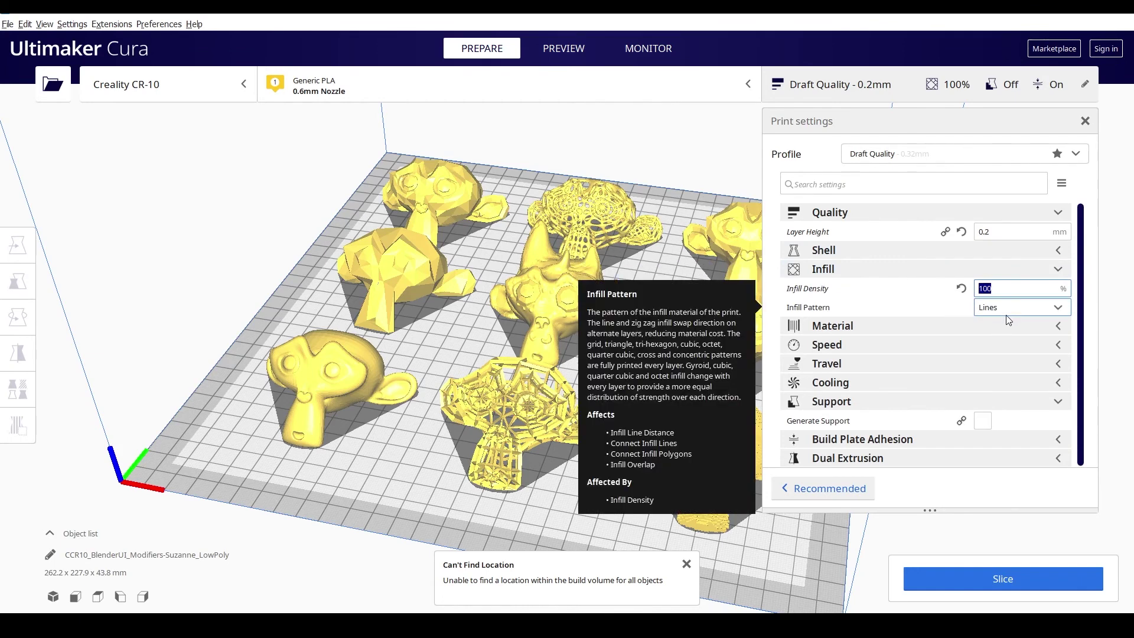
type("20")
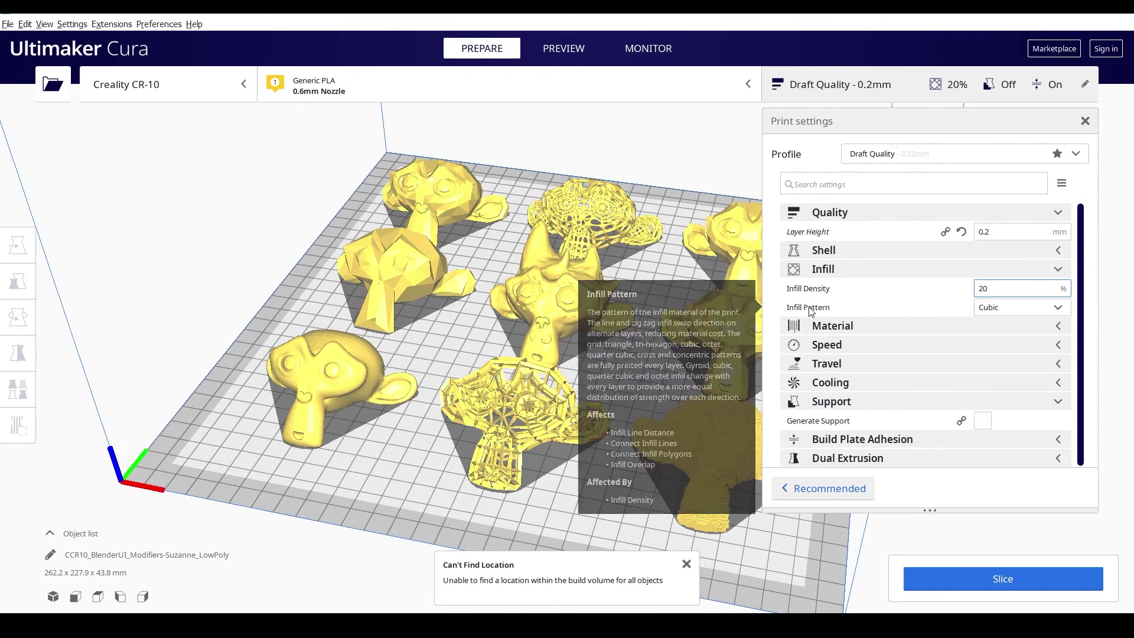
left_click(984, 308)
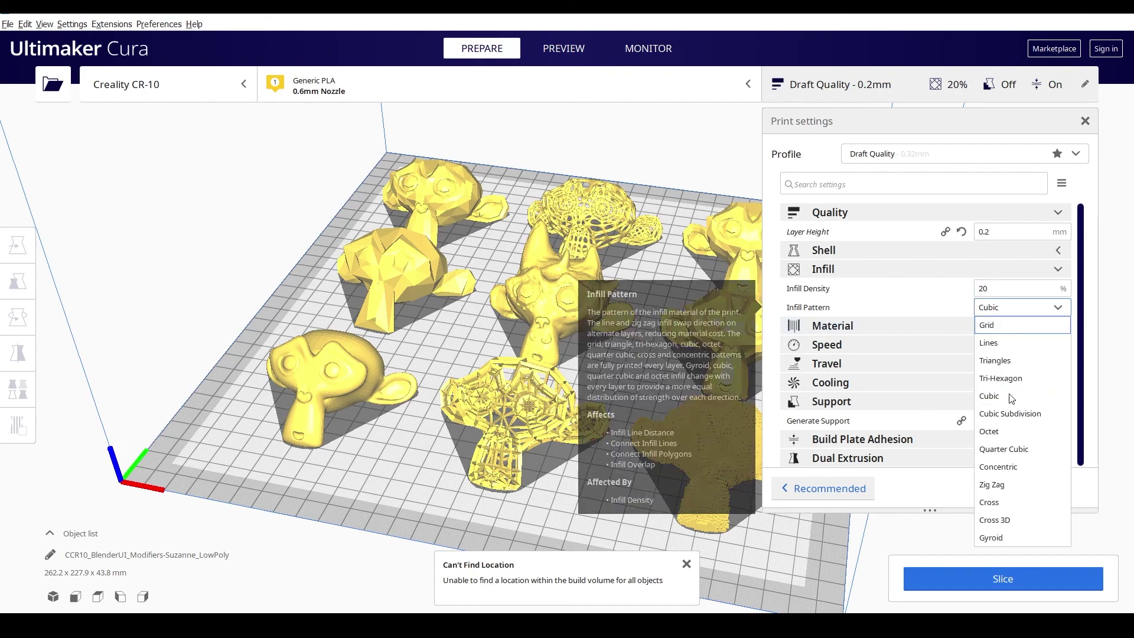
left_click(997, 539)
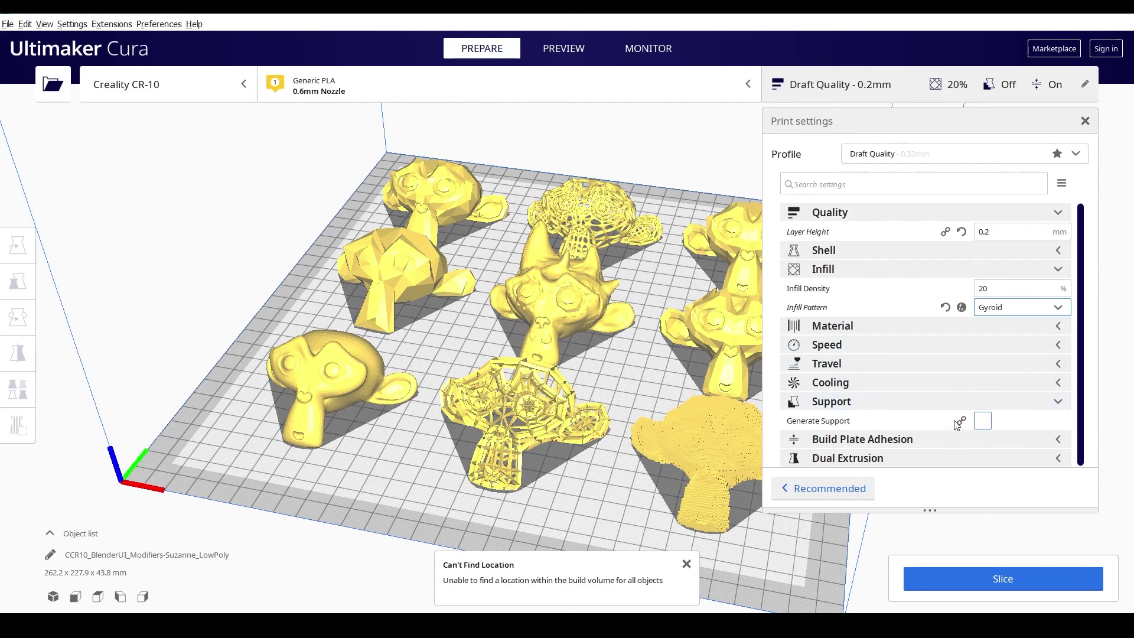
Step: Set the Build Plate Adhesion Type to None
scroll(766, 407, "down", 1)
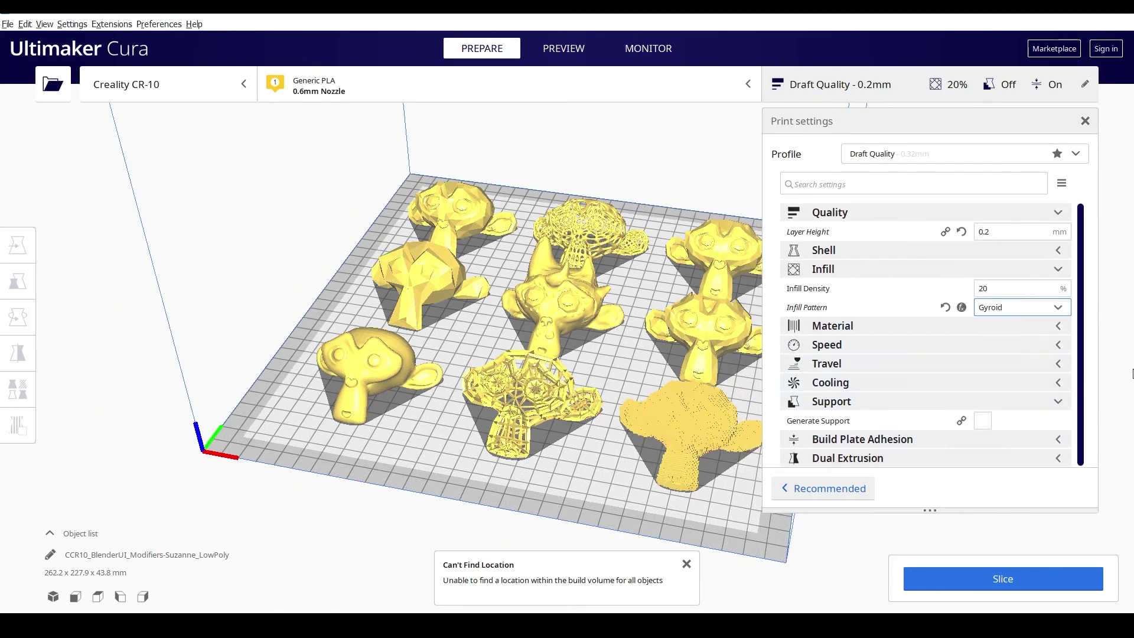
left_click(946, 443)
scroll(946, 447, "down", 1)
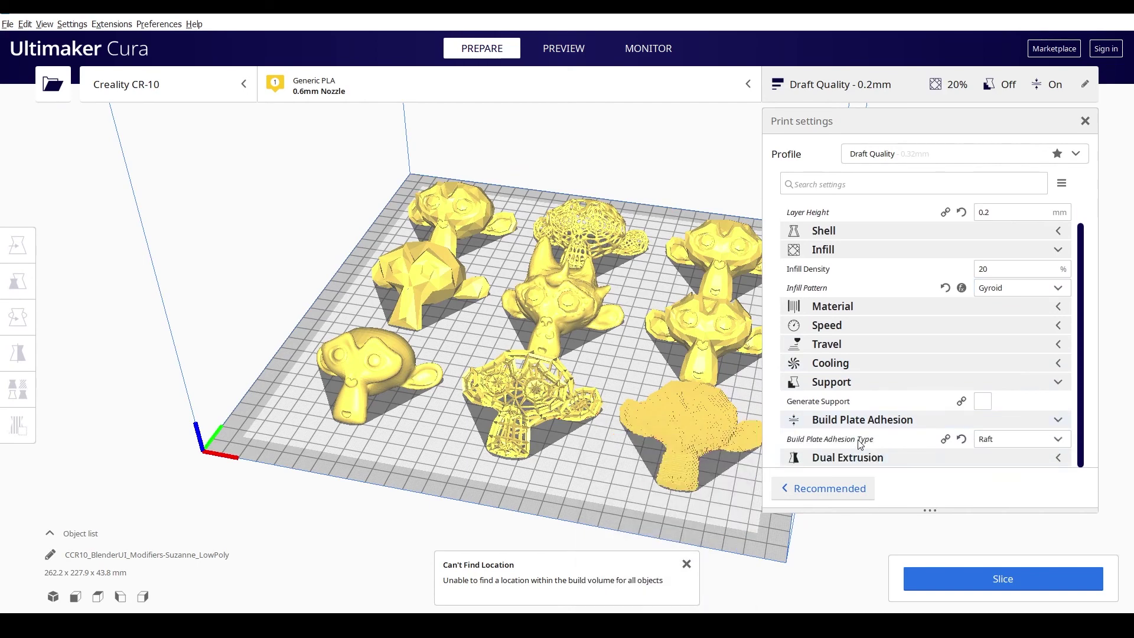
left_click(1014, 440)
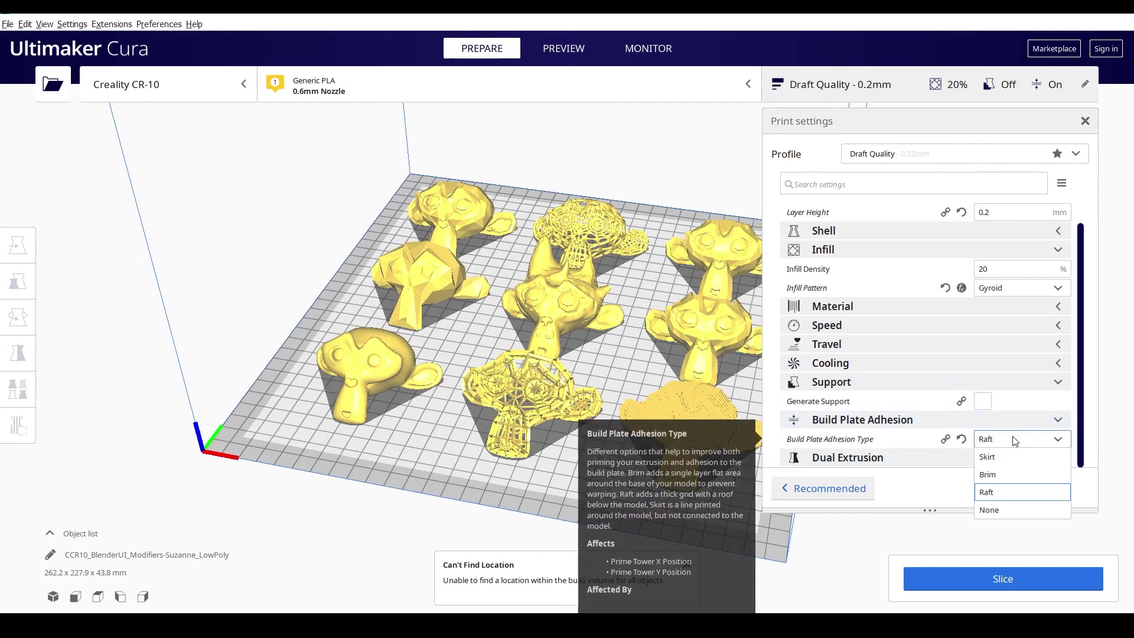
left_click(999, 511)
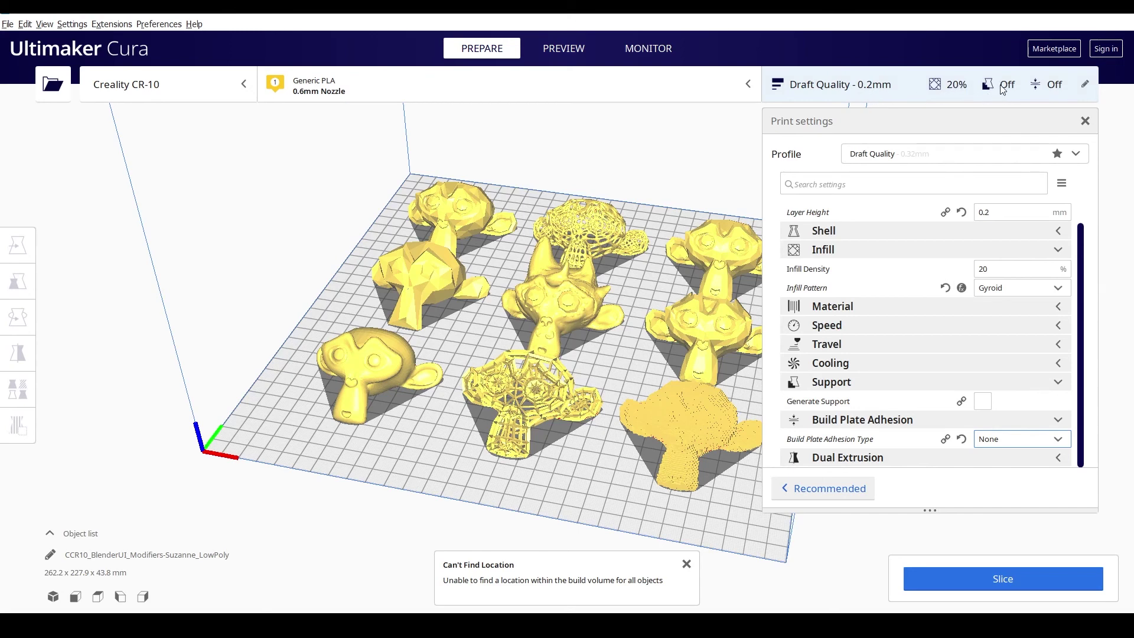
Step: Close the print settings and slice the plate: 18 hours 14 minutes, 155 g
left_click(1084, 122)
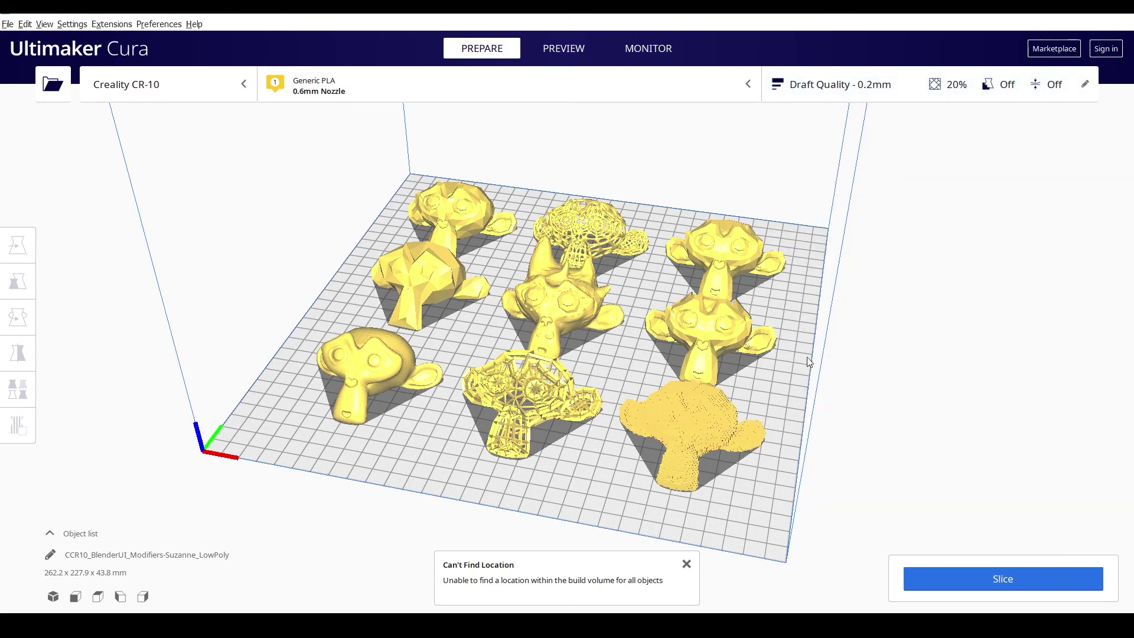
left_click(982, 579)
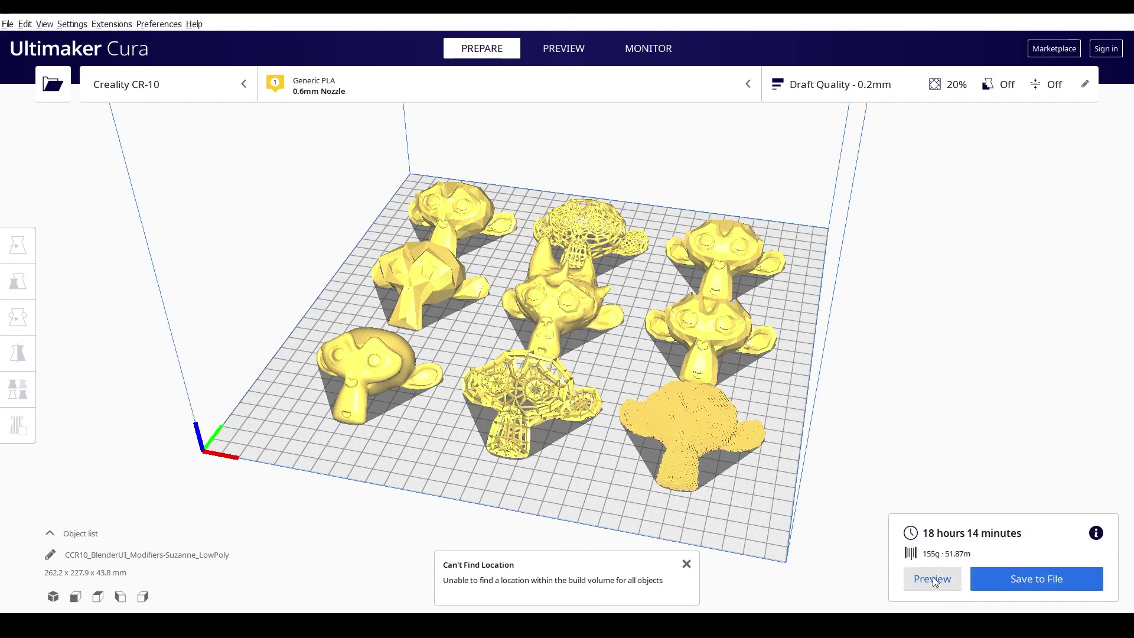
left_click(932, 579)
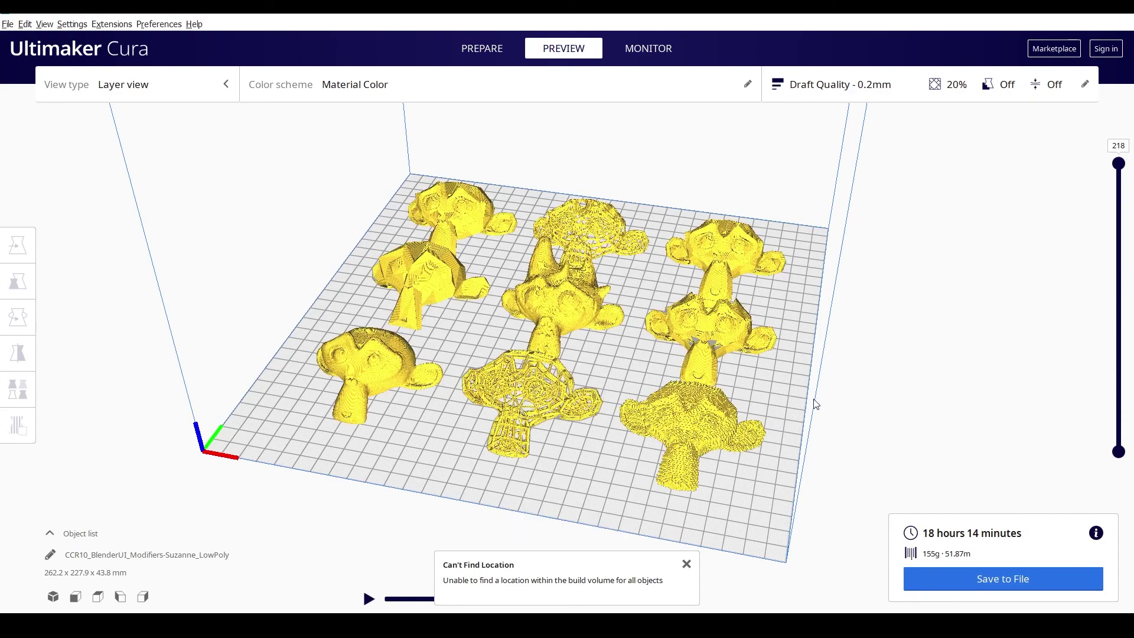
right_click_drag(795, 410, 719, 405)
scroll(719, 405, "up", 6)
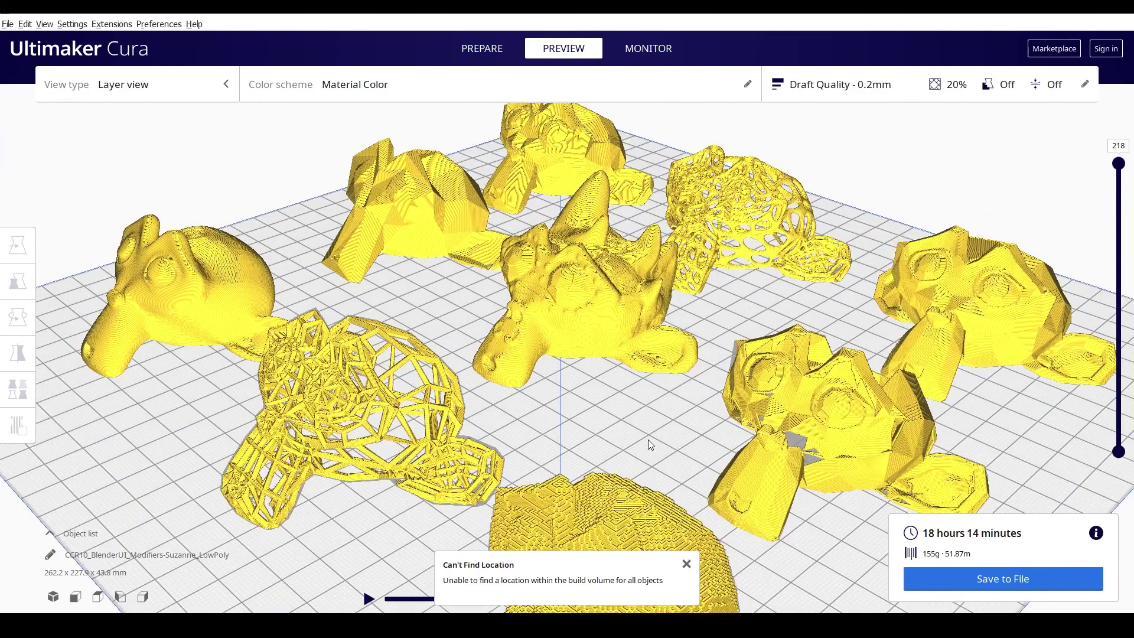
right_click_drag(650, 444, 846, 409)
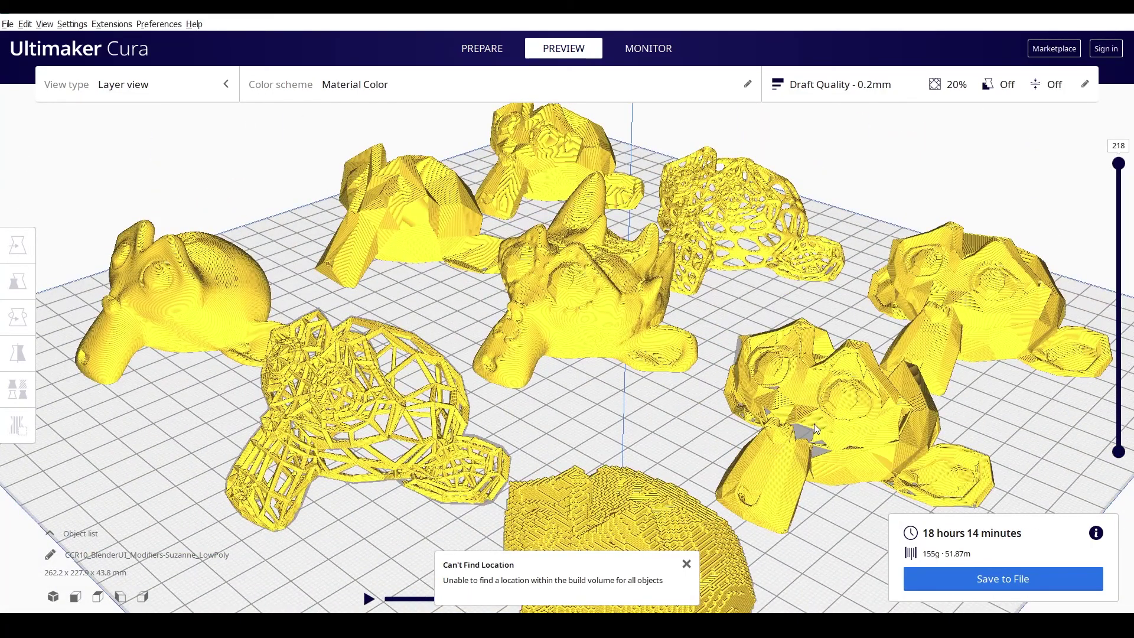
middle_click_drag(801, 424, 608, 351)
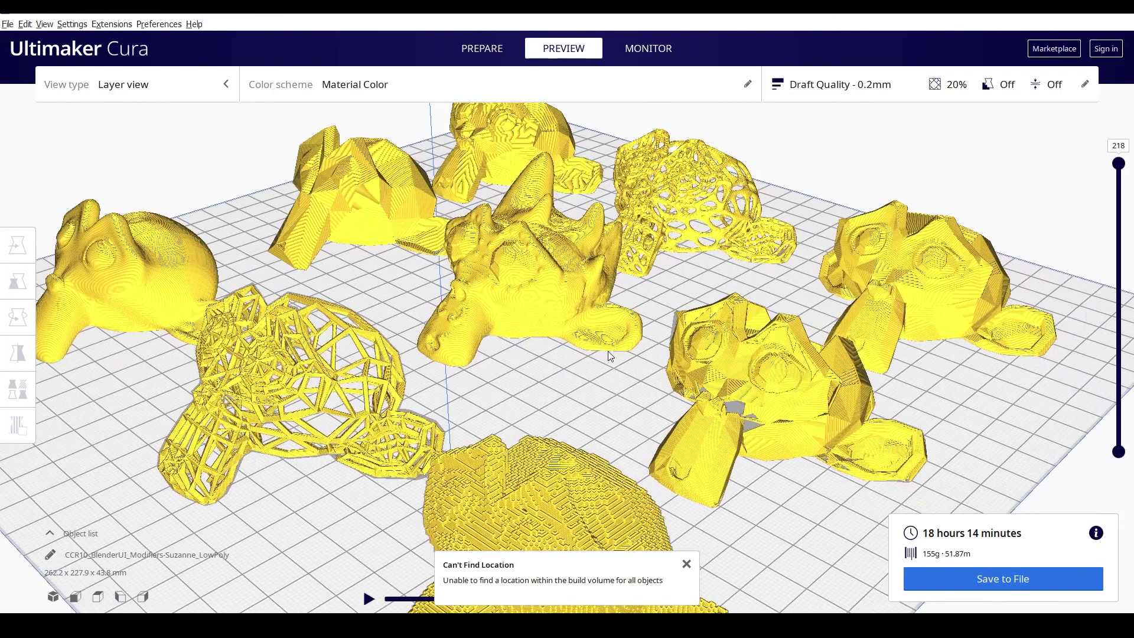
scroll(608, 351, "up", 10)
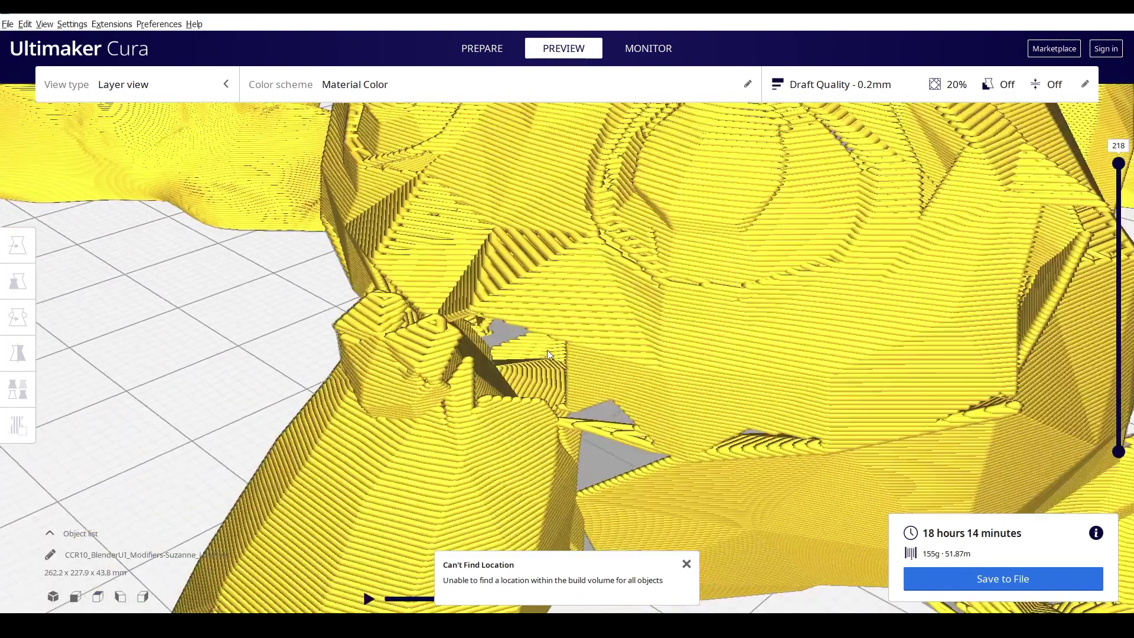
scroll(641, 365, "down", 5)
scroll(600, 424, "up", 5)
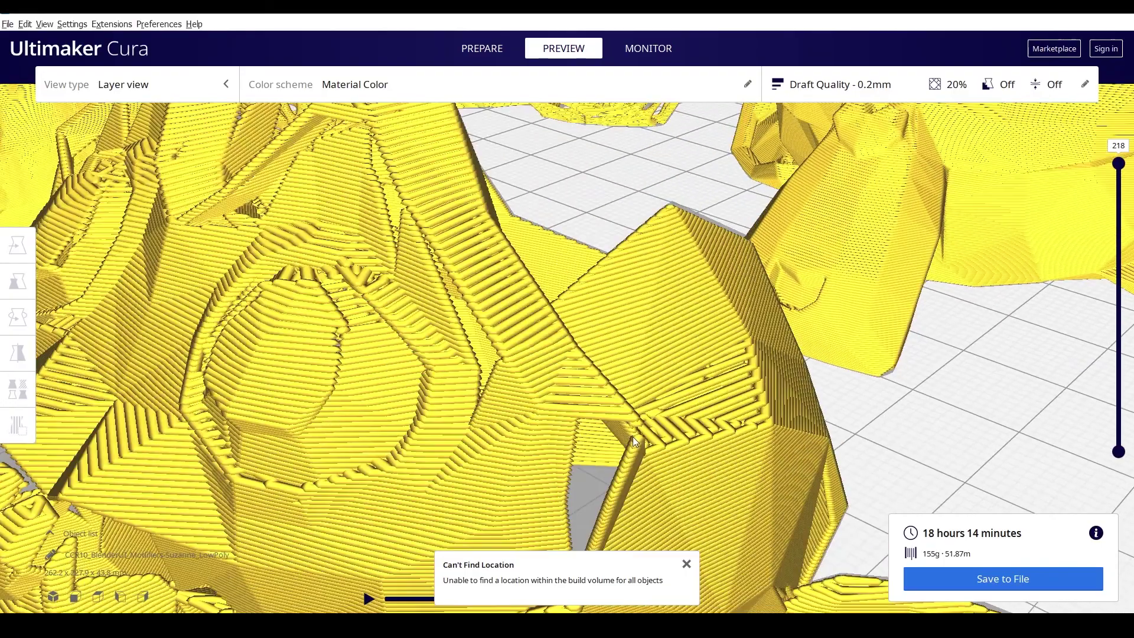
scroll(632, 437, "down", 4)
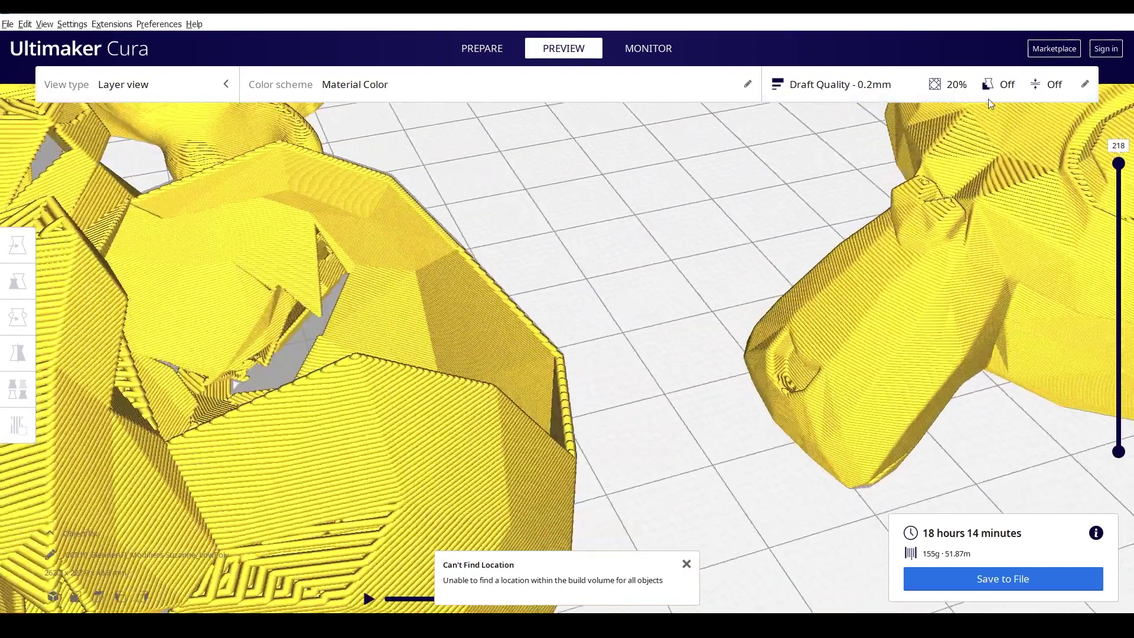
right_click_drag(470, 294, 421, 417)
scroll(422, 417, "down", 10)
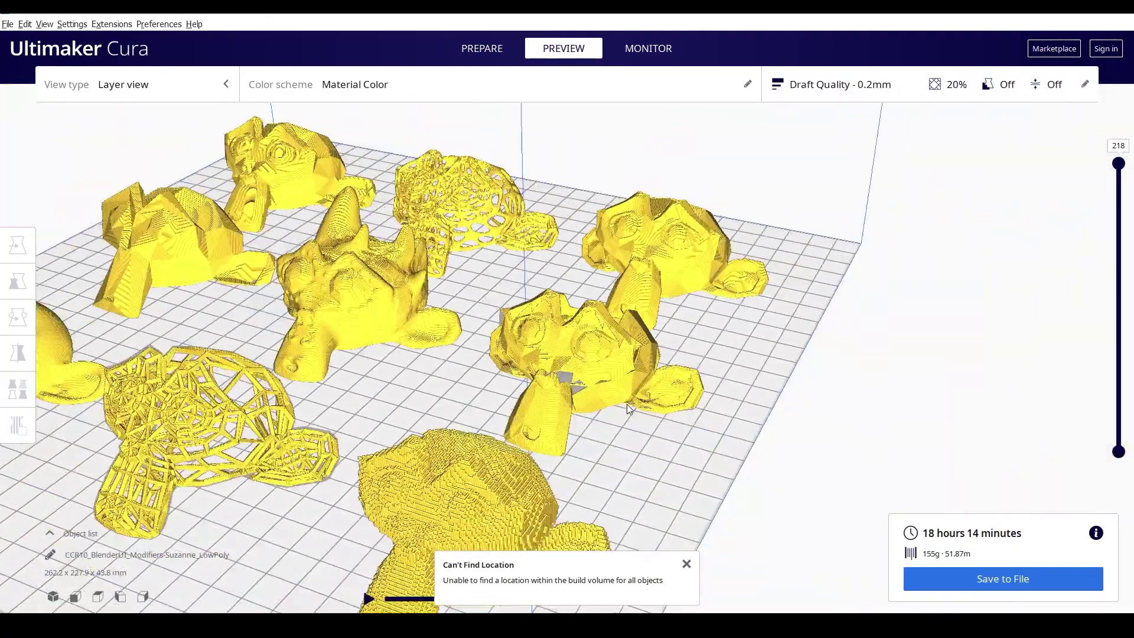
scroll(631, 404, "down", 5)
scroll(636, 396, "up", 5)
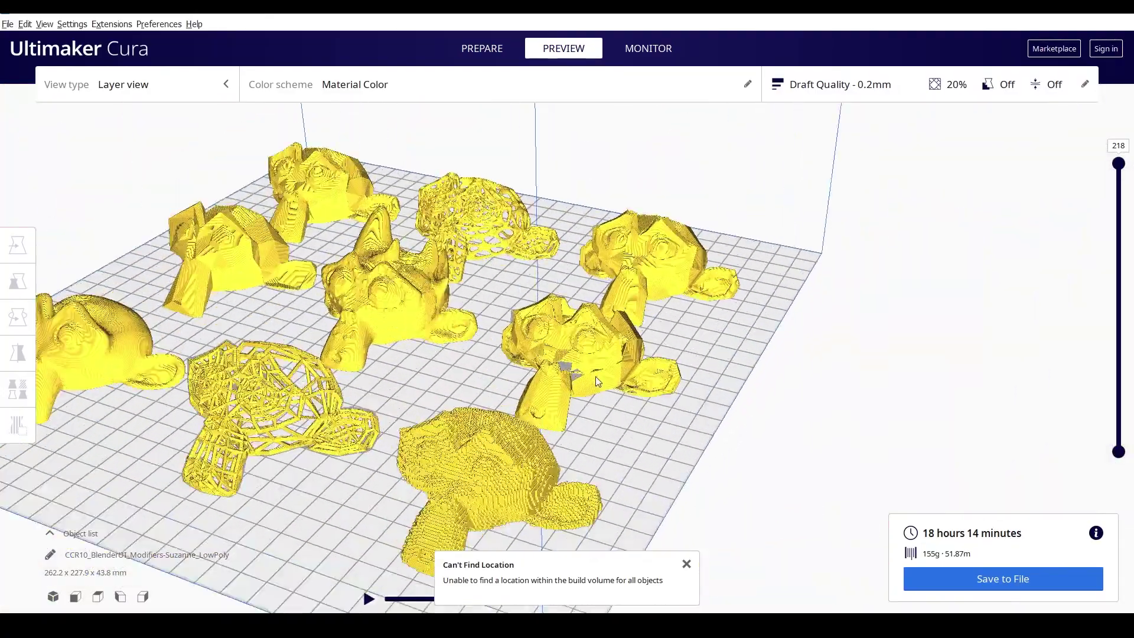
scroll(526, 345, "up", 2)
Step: Scale the faceted monkey uniformly to 100% X and zoom in to inspect it
left_click(578, 371)
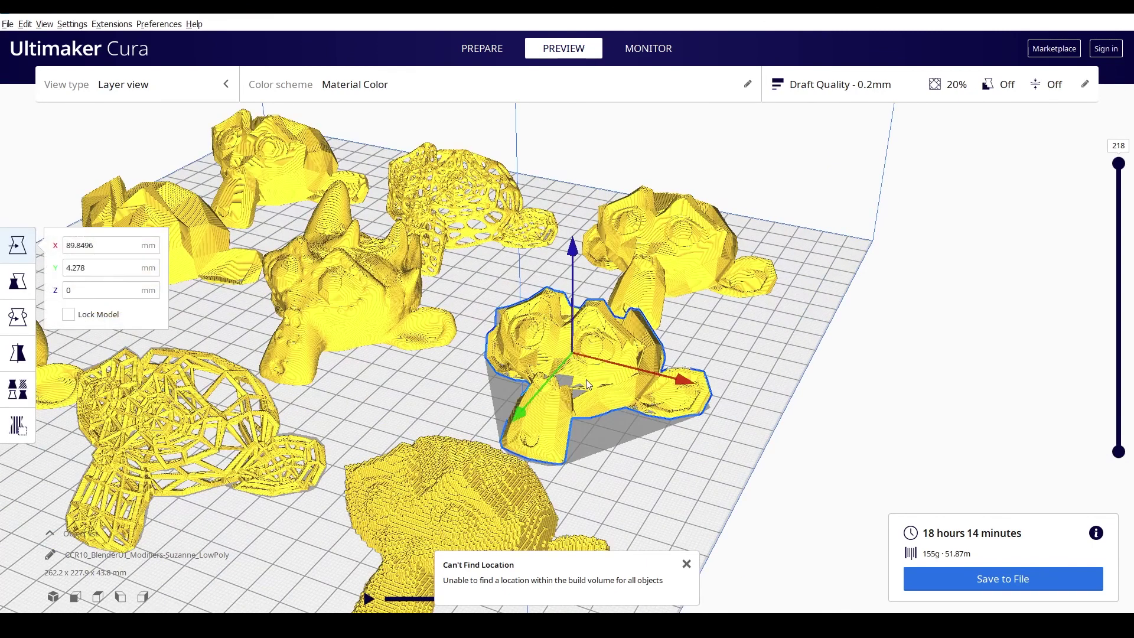
left_click(17, 281)
double_click(173, 281)
type("100")
key("Return")
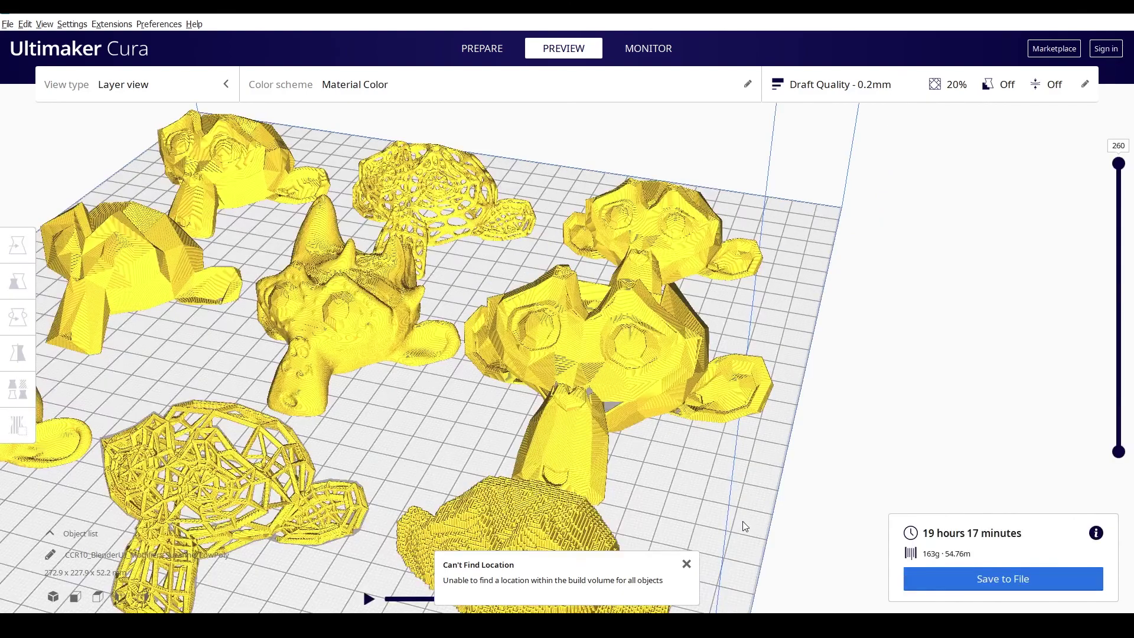
scroll(639, 462, "up", 5)
scroll(693, 480, "up", 10)
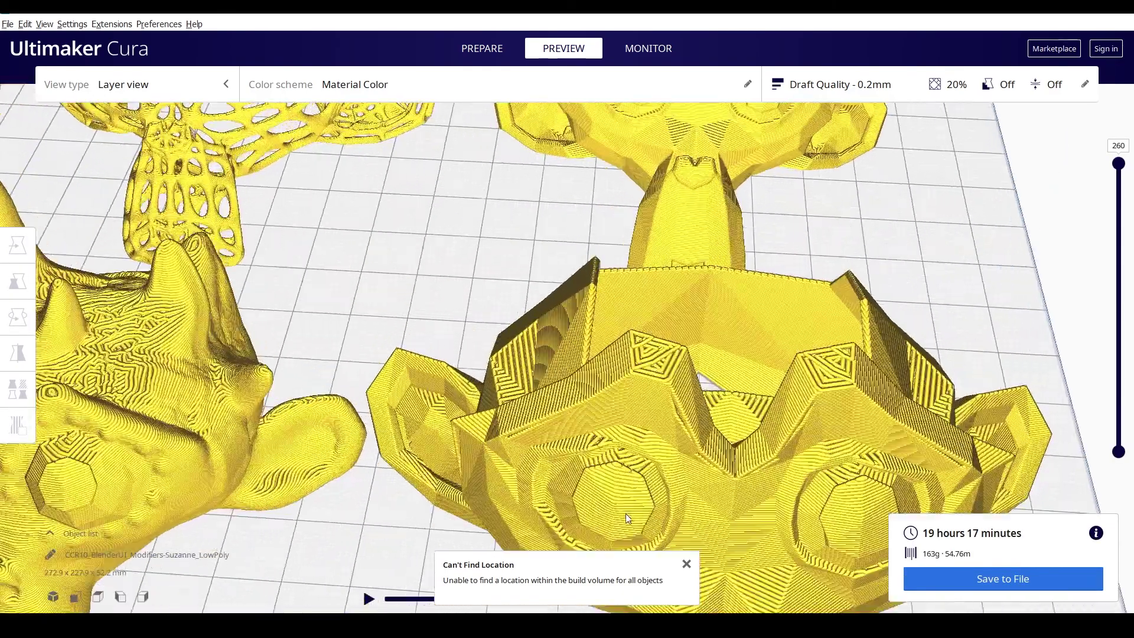
scroll(545, 448, "down", 5)
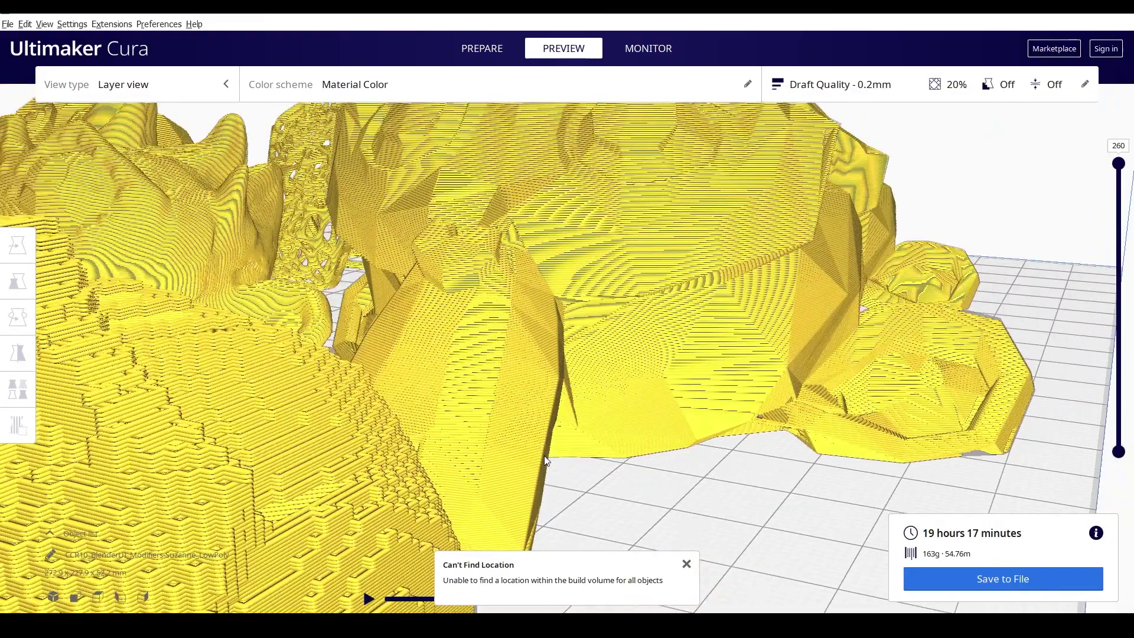
scroll(537, 470, "up", 5)
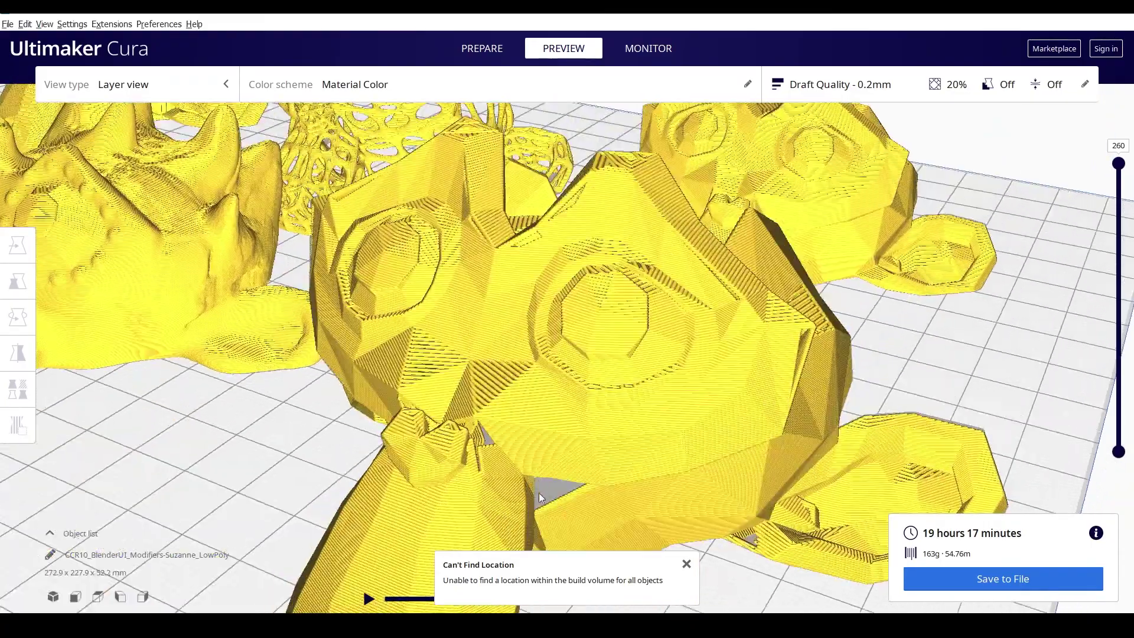
scroll(555, 474, "down", 10)
scroll(429, 258, "up", 3)
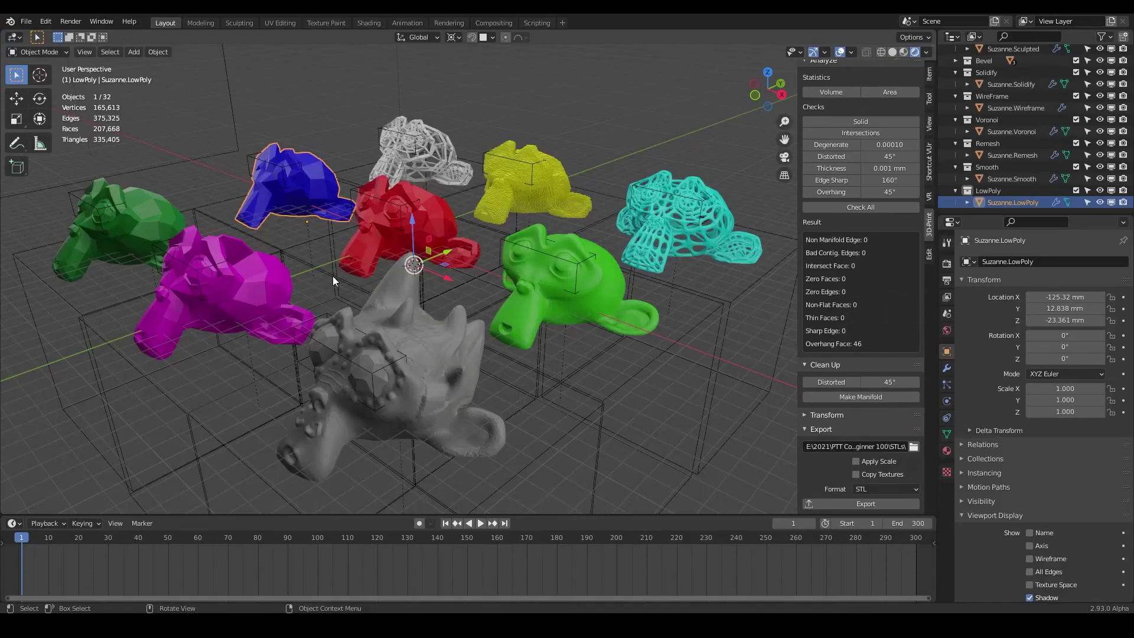
Step: Give Suzanne.Solidify a 1.5 mm Solidify thickness and export it via the 3D-Print panel
left_click(245, 295)
middle_click_drag(314, 322, 495, 279)
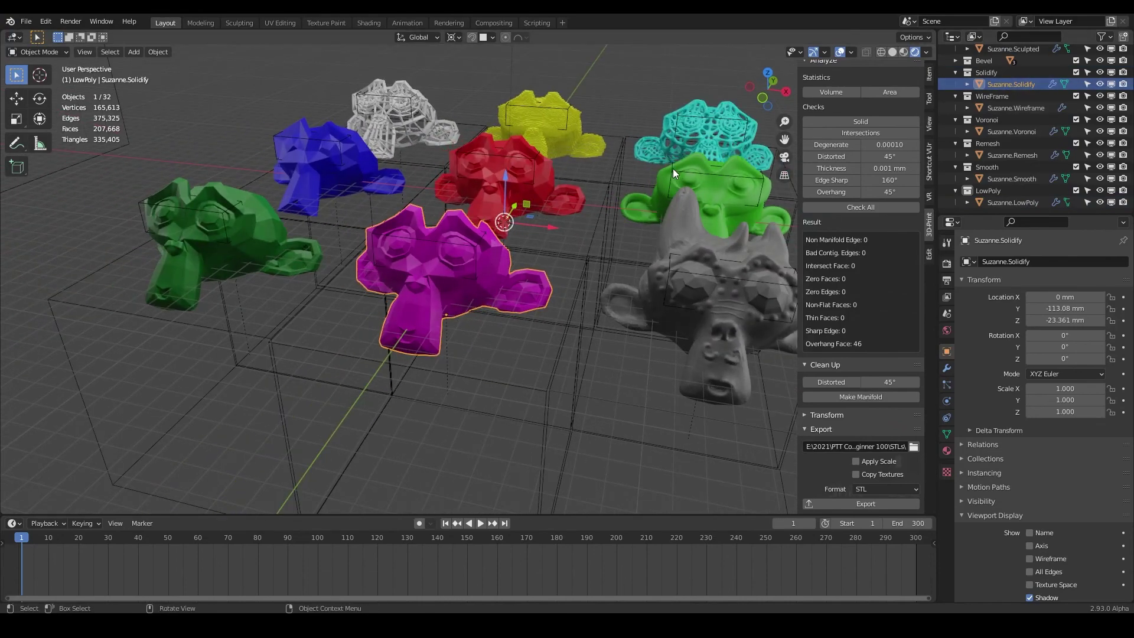
left_click(947, 368)
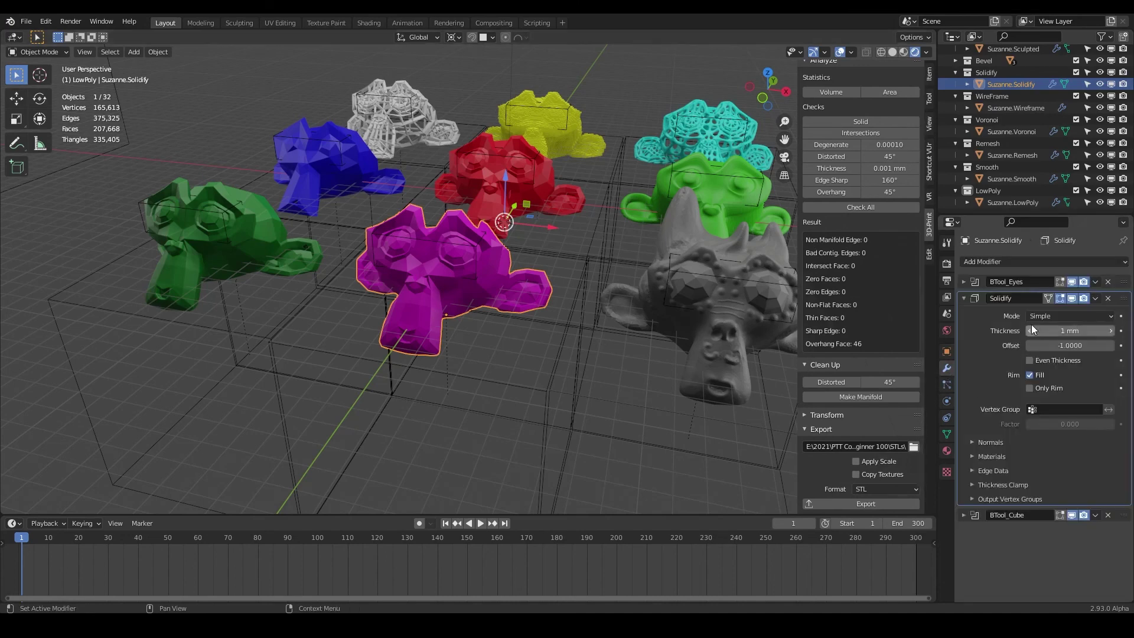
left_click(1061, 331)
key("BackSpace")
key("BackSpace")
key("BackSpace")
type(".5")
key("Return")
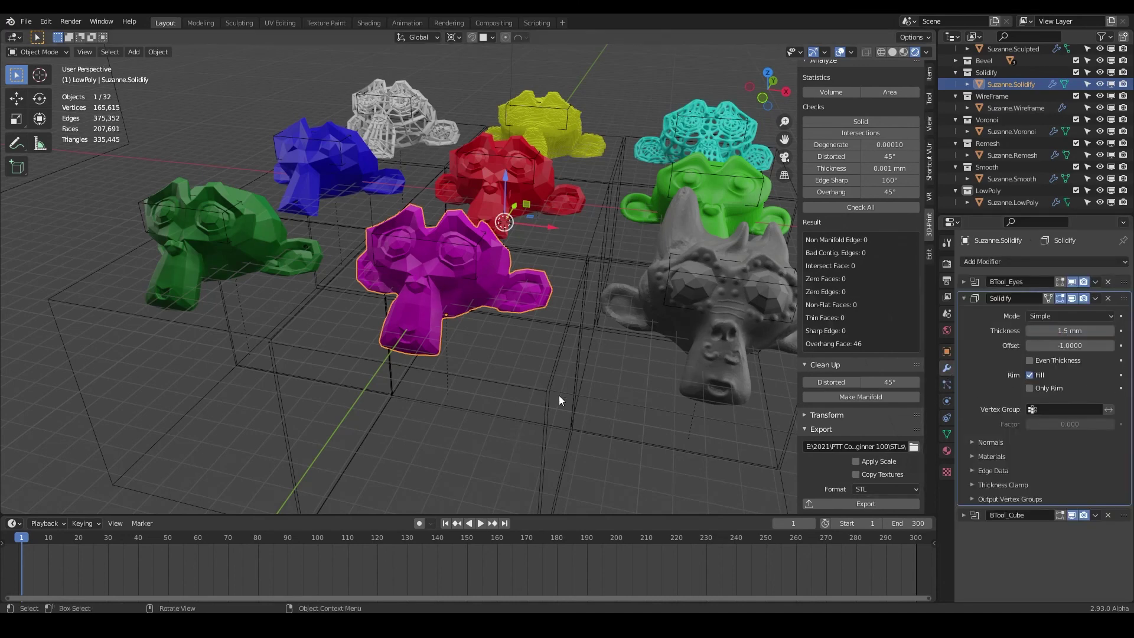
left_click(858, 503)
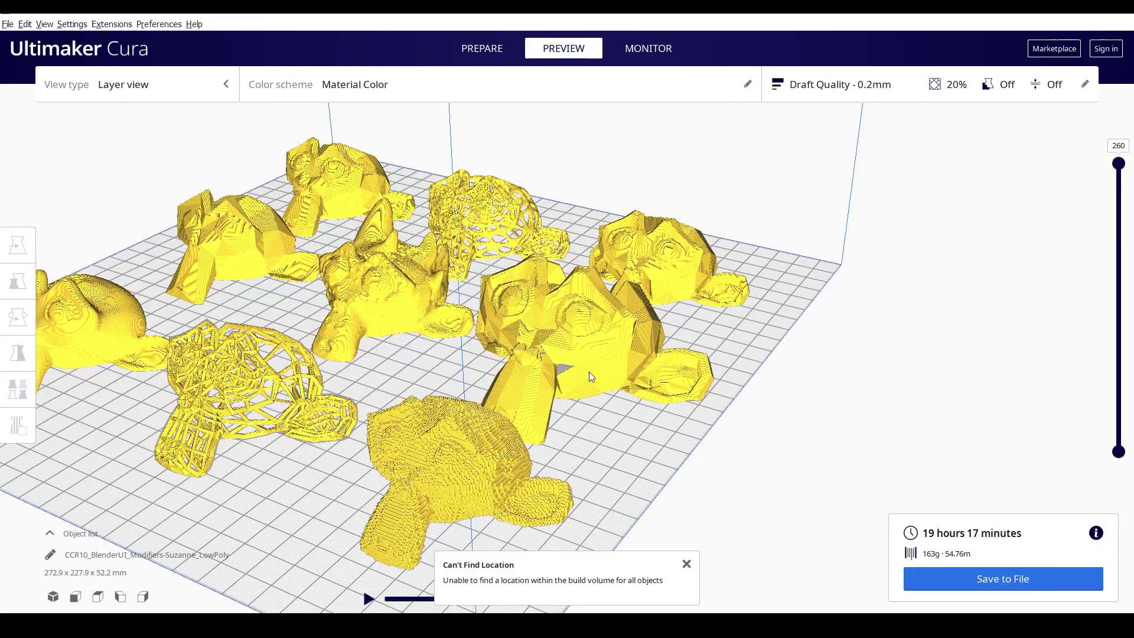
Step: Delete the faceted monkey in Prepare and load BlenderUI_Modifiers-Suzanne_Solidify.stl instead
left_click(589, 374)
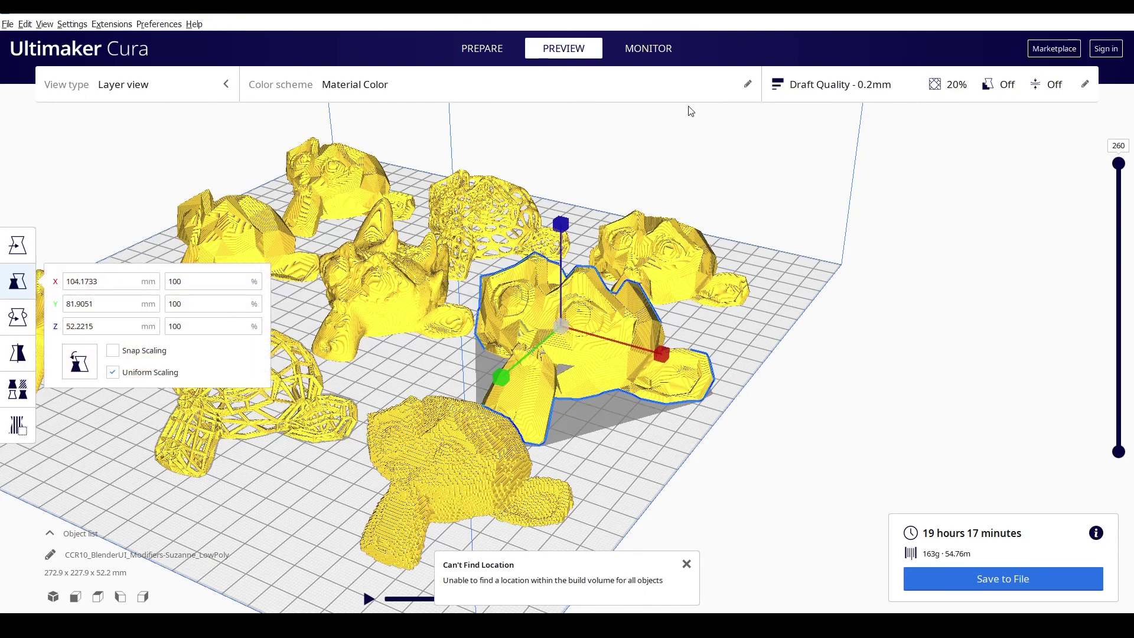
left_click(480, 54)
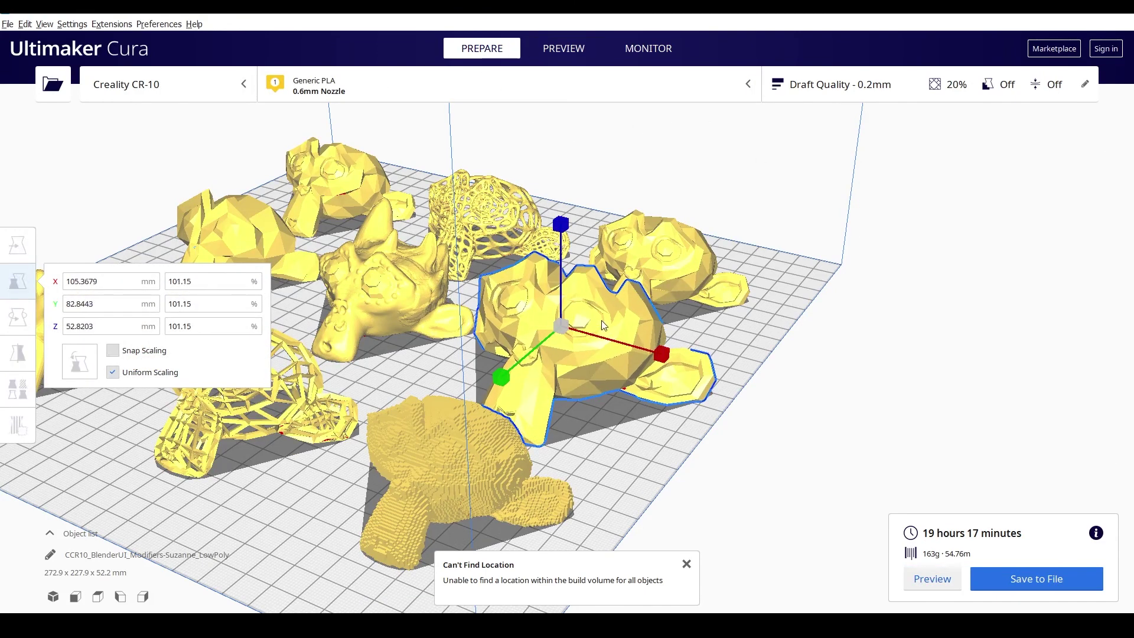
key("Delete")
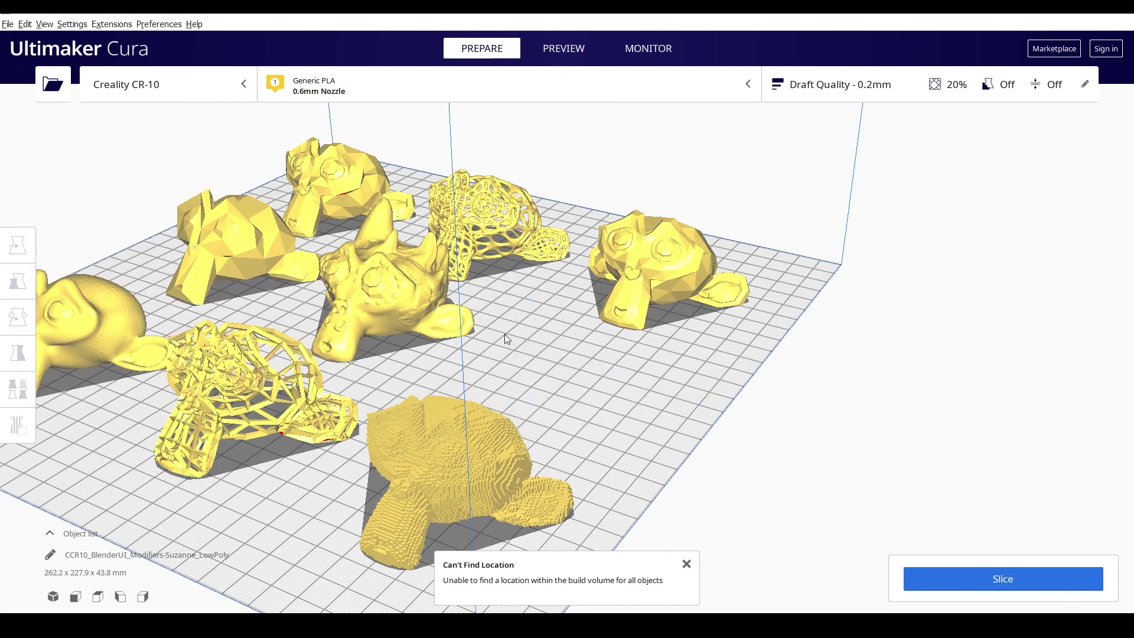
key("ctrl+o")
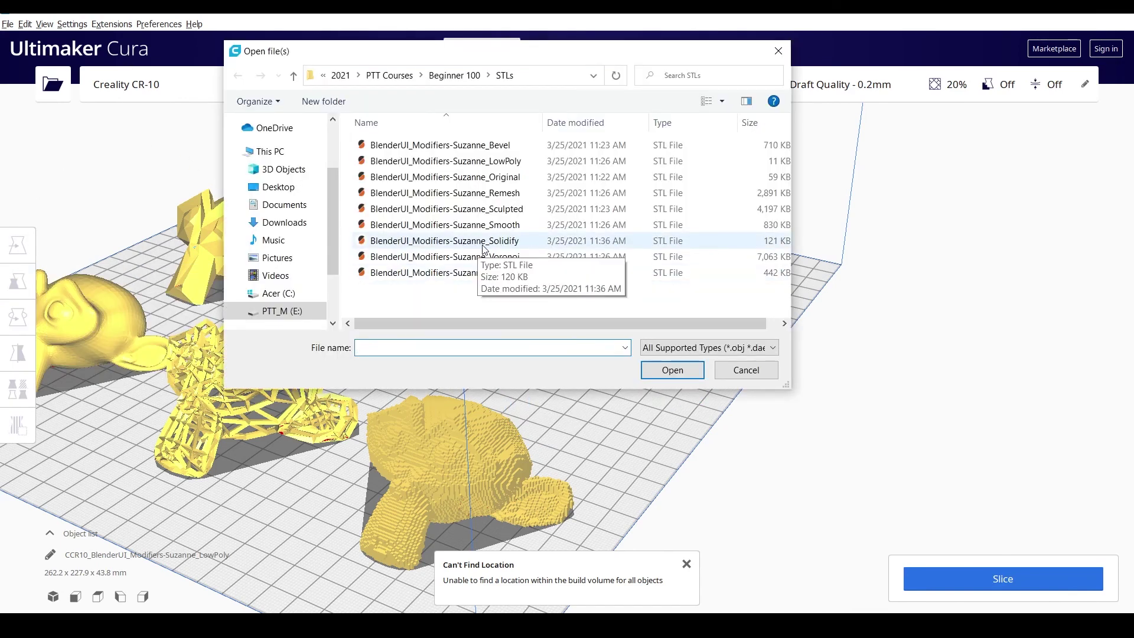
double_click(467, 245)
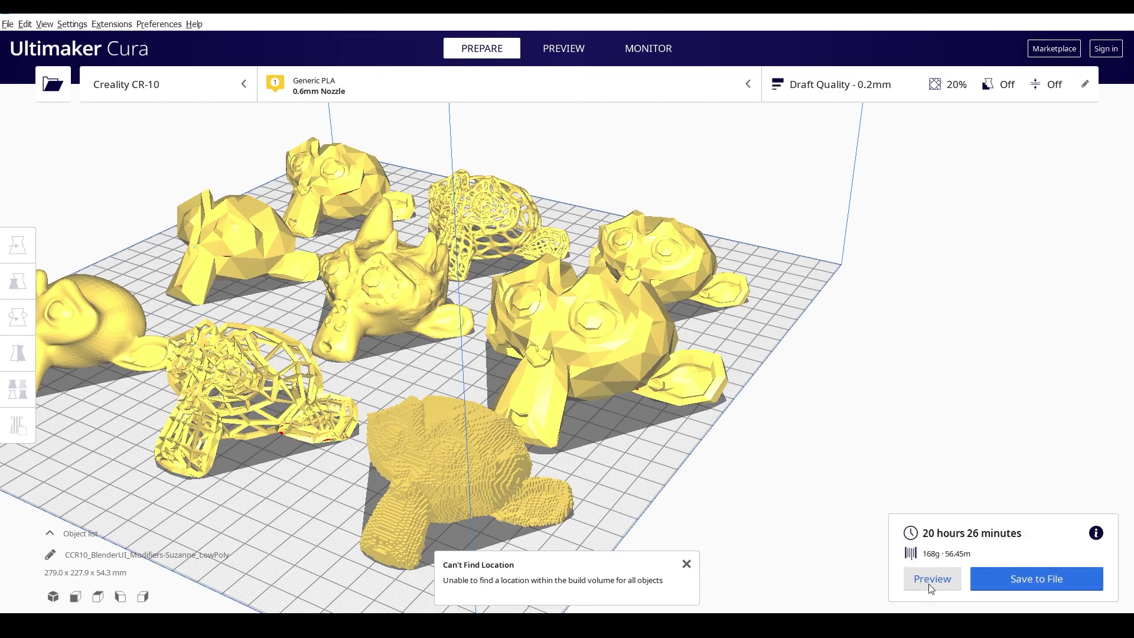
Step: Switch to the layer Preview and orbit and zoom around the sliced plate
left_click(931, 579)
scroll(623, 393, "up", 5)
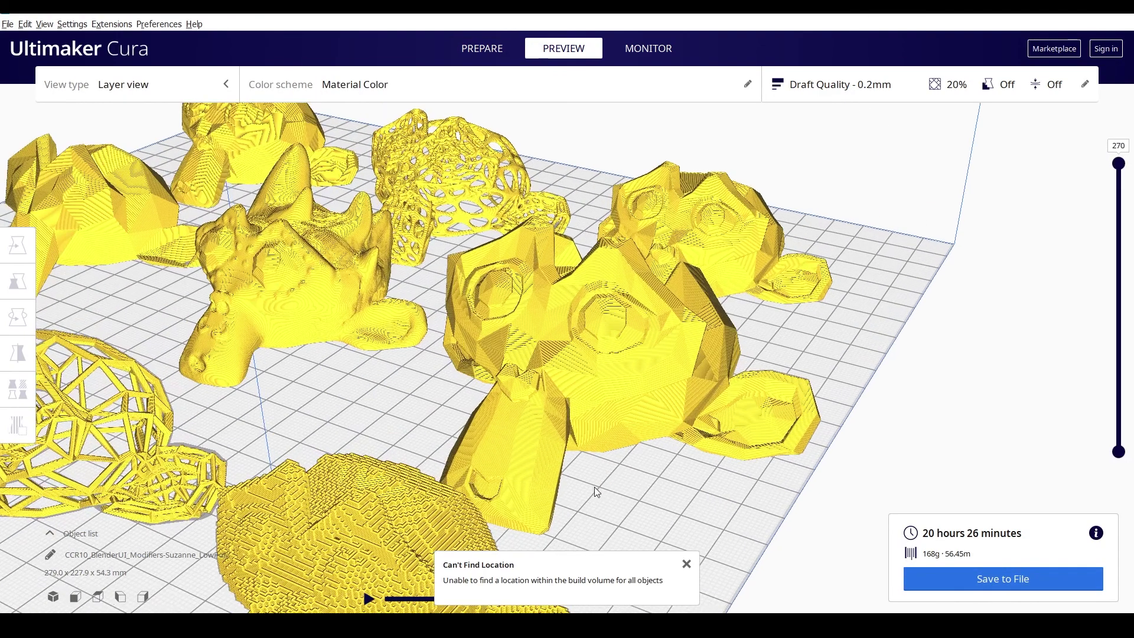
right_click_drag(594, 487, 559, 451)
scroll(559, 454, "down", 3)
middle_click_drag(545, 420, 567, 398)
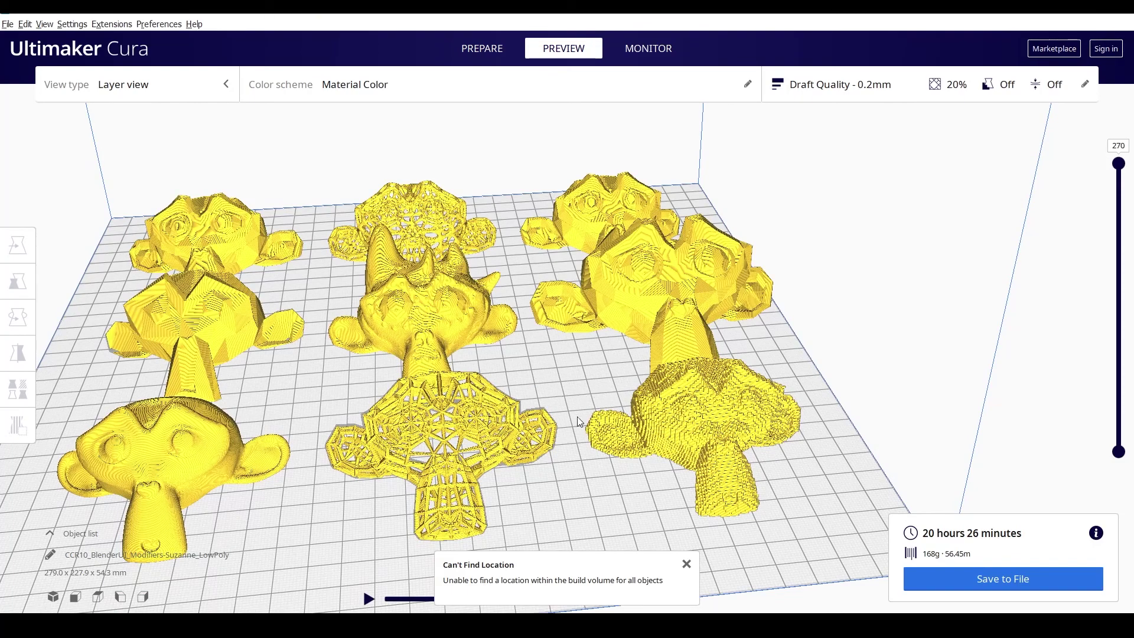
scroll(448, 453, "down", 3)
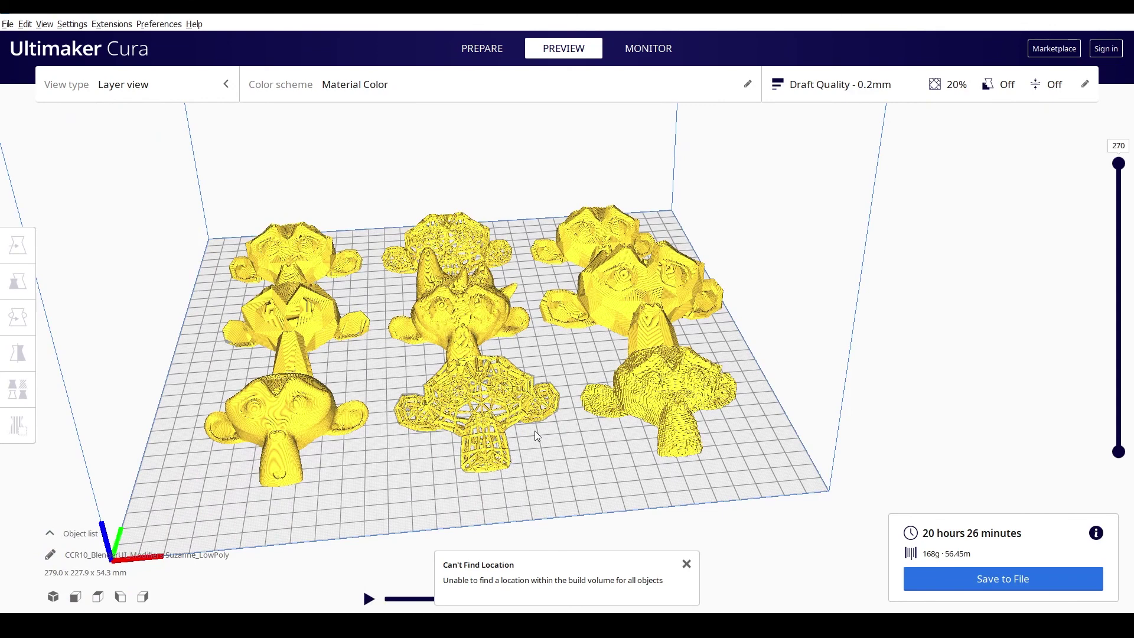
Step: Dismiss the Can't Find Location warning and lower the layer slider to layer 105, then the first layer
left_click(687, 565)
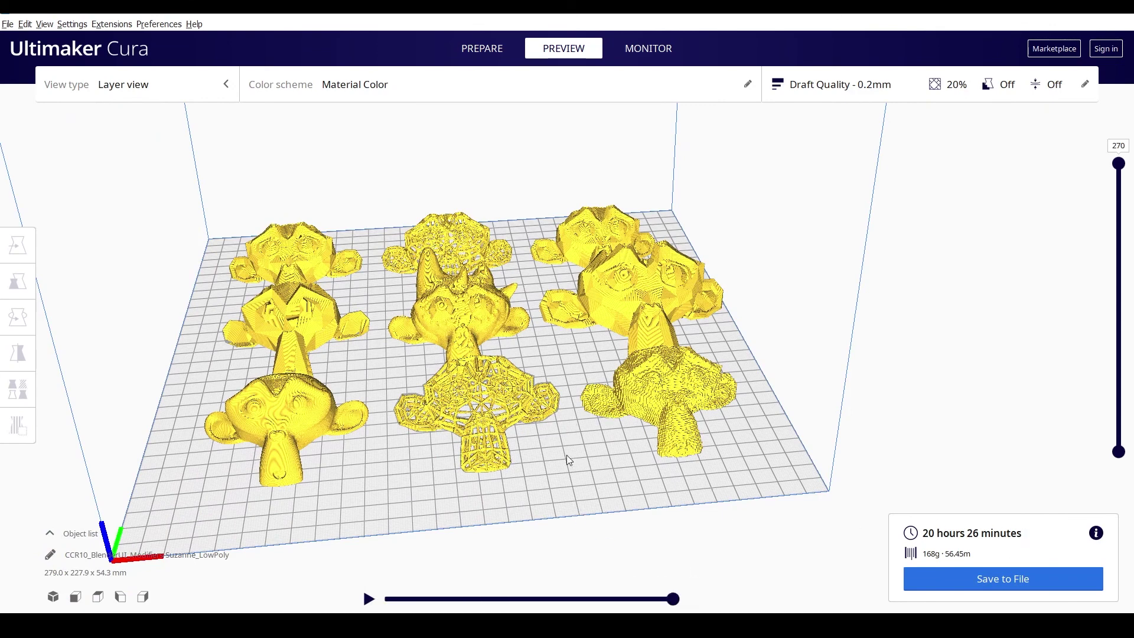
right_click_drag(600, 442, 501, 406)
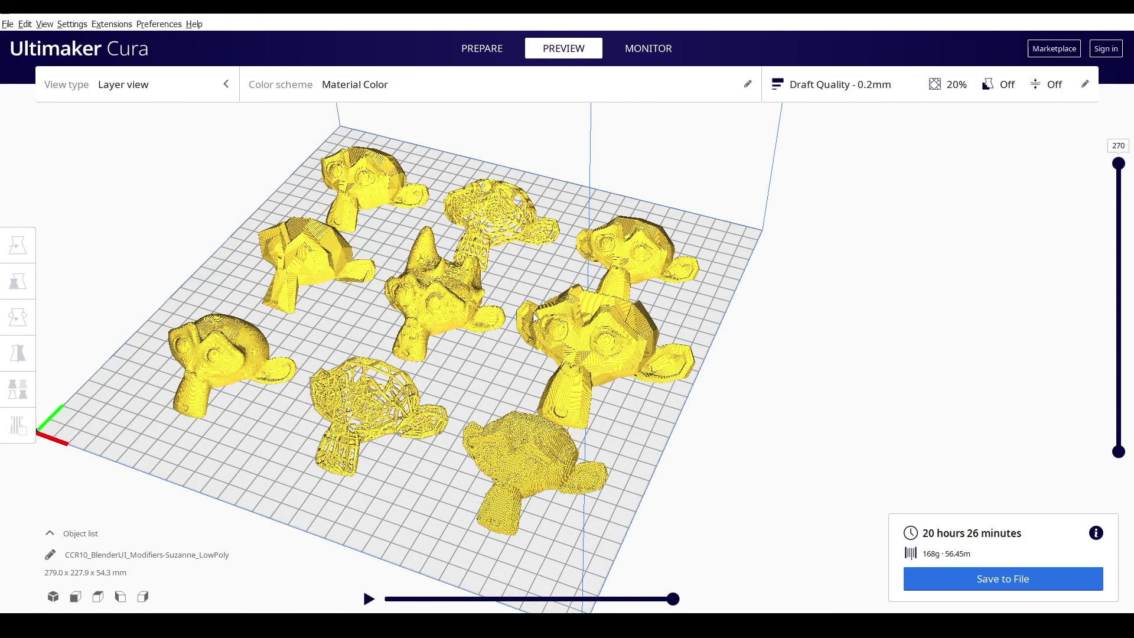
left_click_drag(1120, 166, 1119, 328)
left_click_drag(1091, 365, 1098, 461)
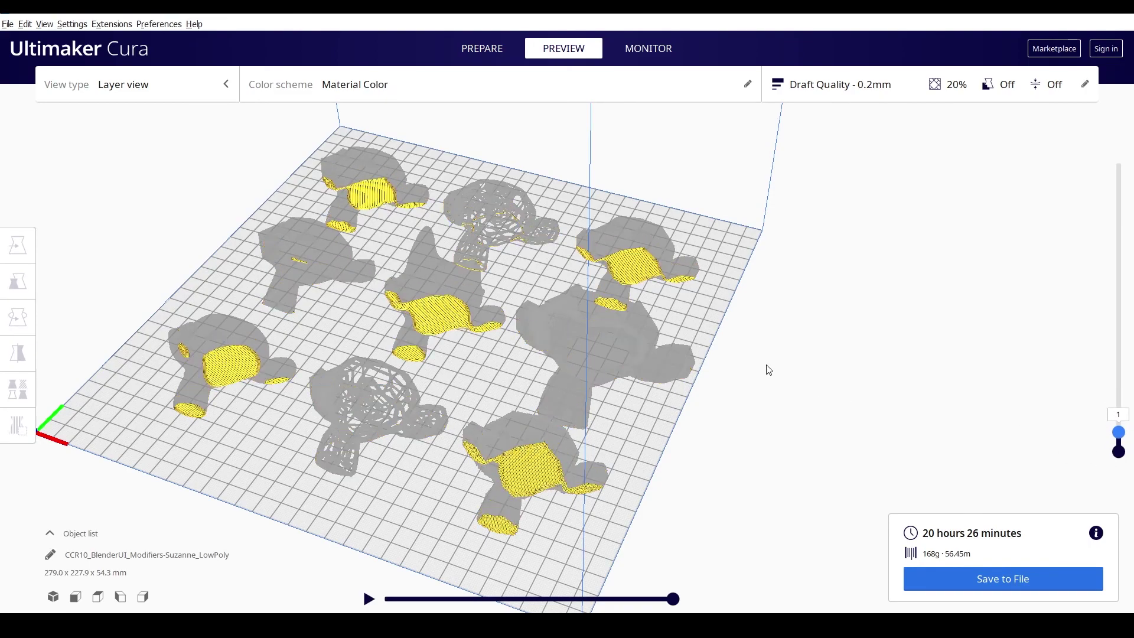
Step: Orbit the plate from a low side view back to a high top-down view
scroll(774, 366, "up", 6)
scroll(677, 359, "down", 2)
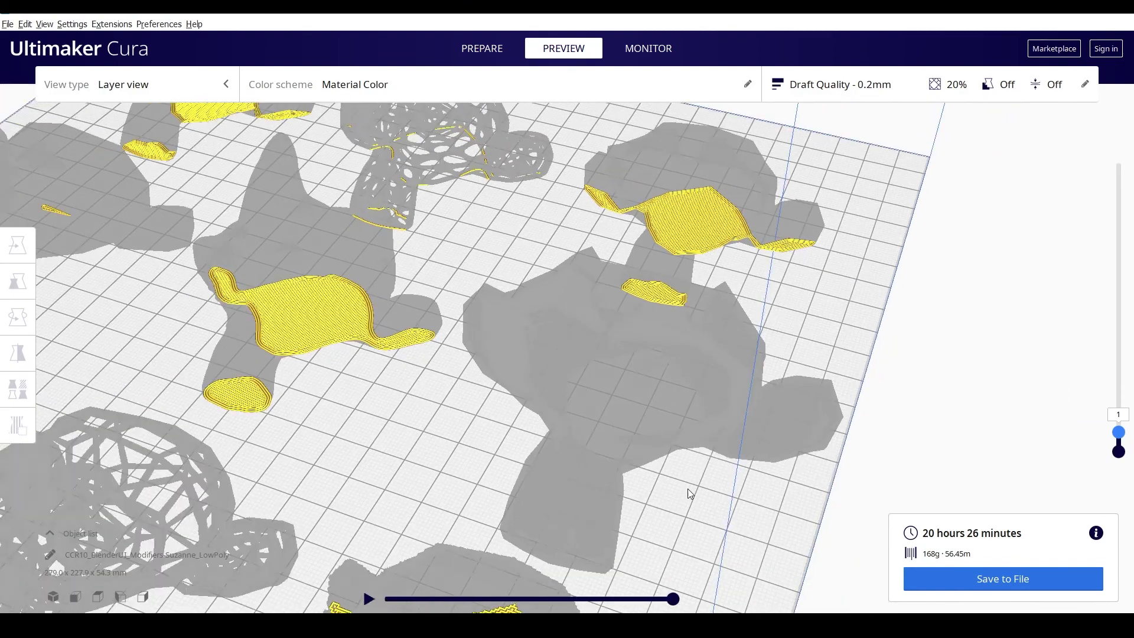
right_click_drag(687, 488, 453, 232)
right_click_drag(456, 286, 628, 351)
scroll(670, 318, "down", 5)
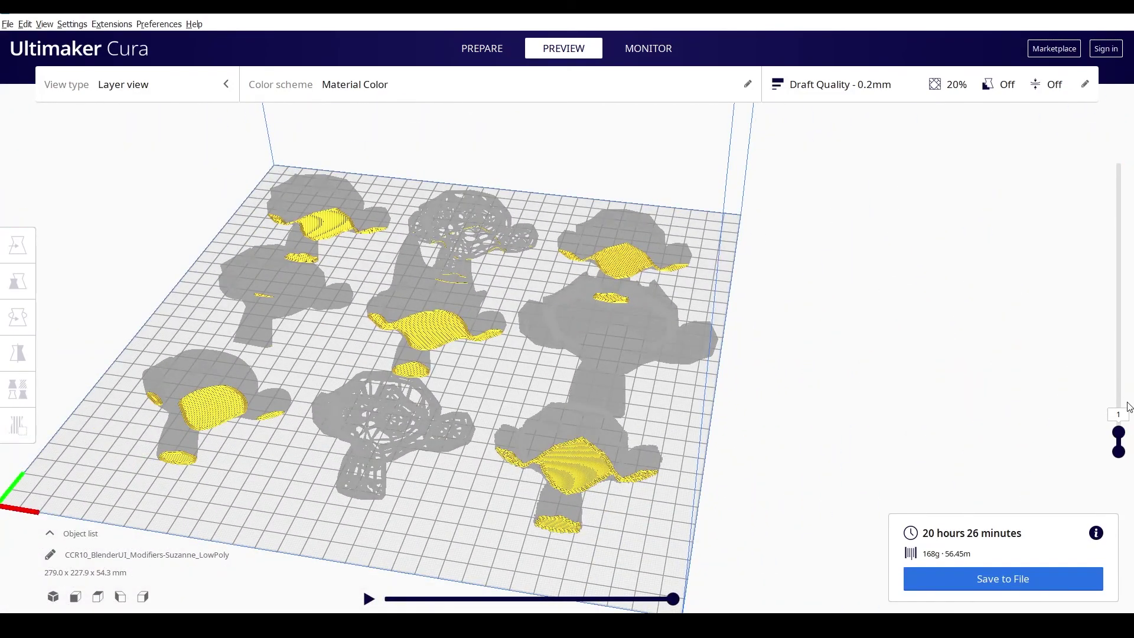
Step: Limit the layer preview to layer 8 and inspect the monkeys' base layers side-on
left_click(1122, 435)
left_click_drag(1125, 428, 1129, 418)
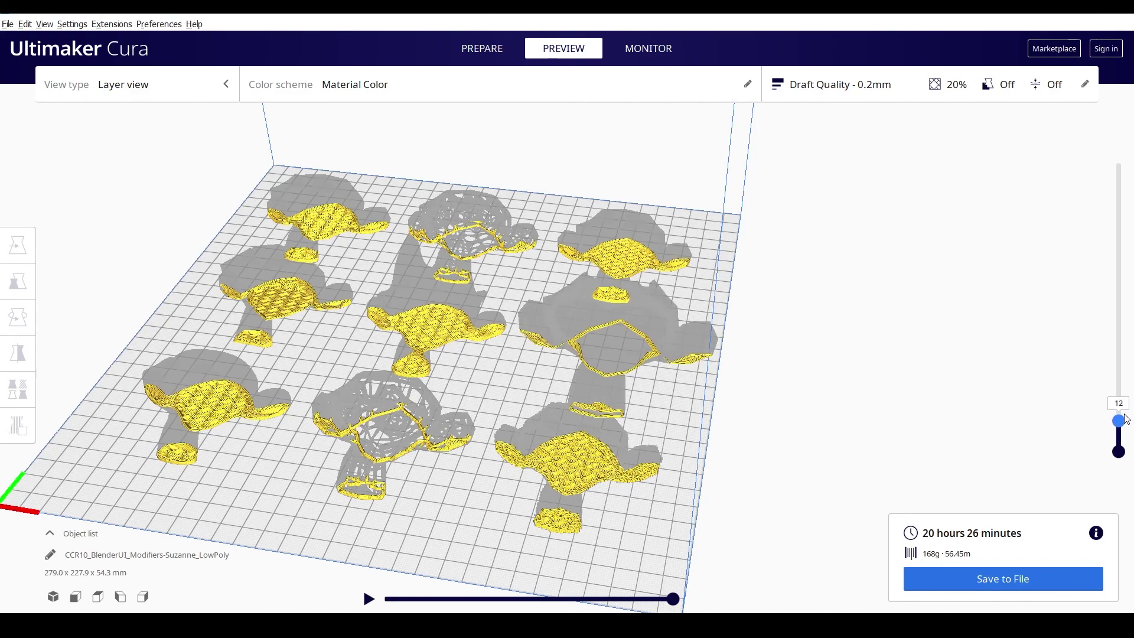
left_click_drag(1123, 427, 1122, 434)
scroll(644, 381, "up", 3)
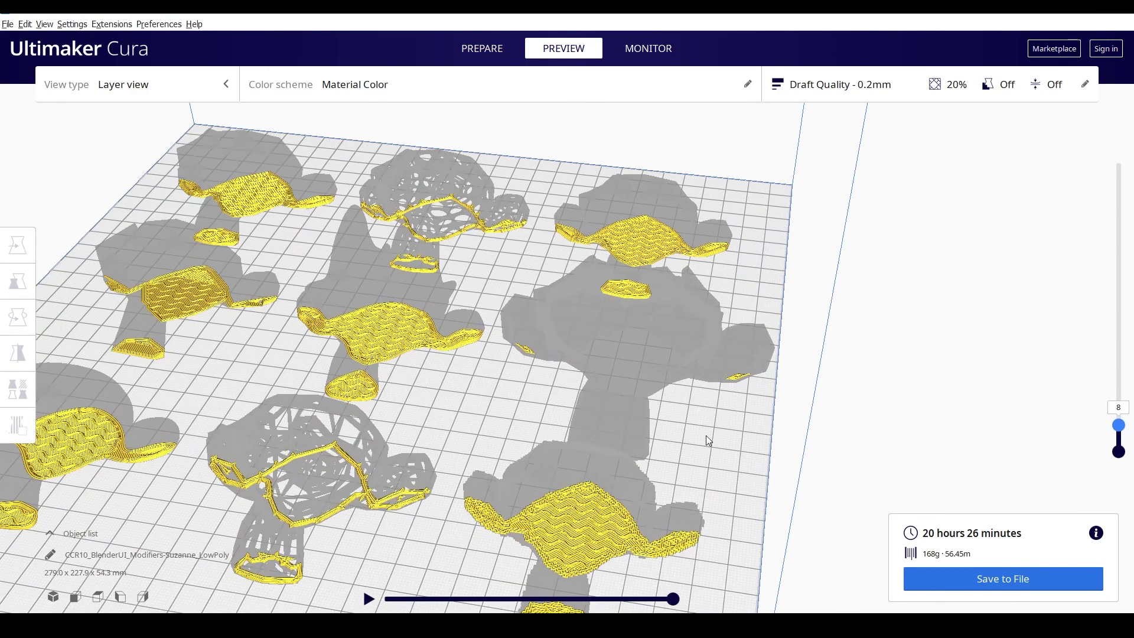
right_click_drag(713, 440, 599, 413)
scroll(603, 412, "up", 3)
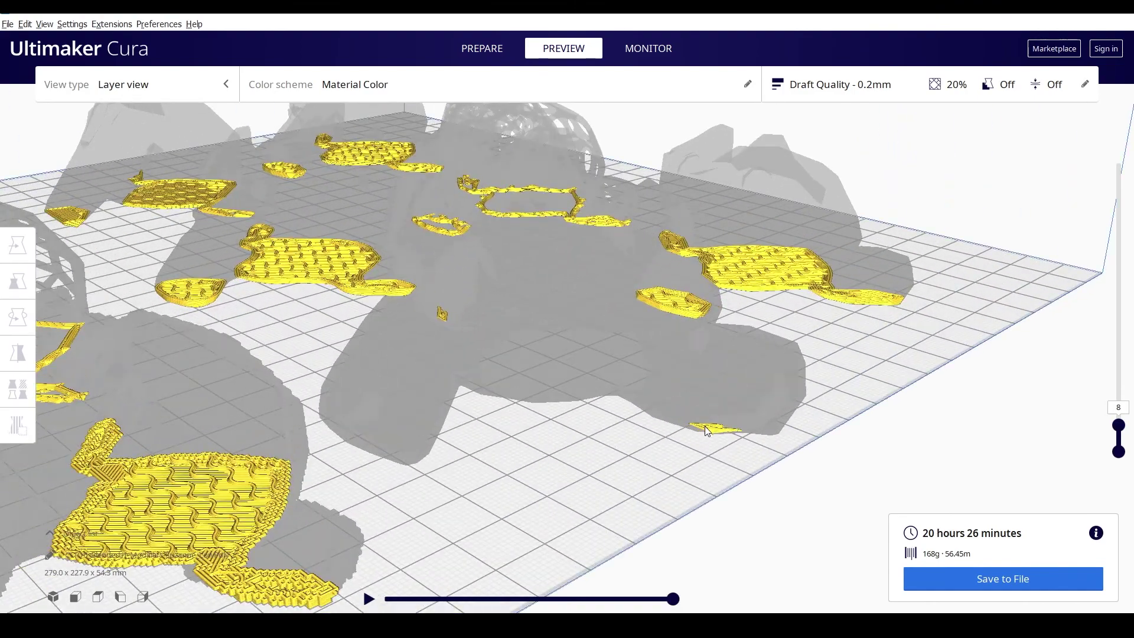
right_click_drag(575, 469, 606, 345)
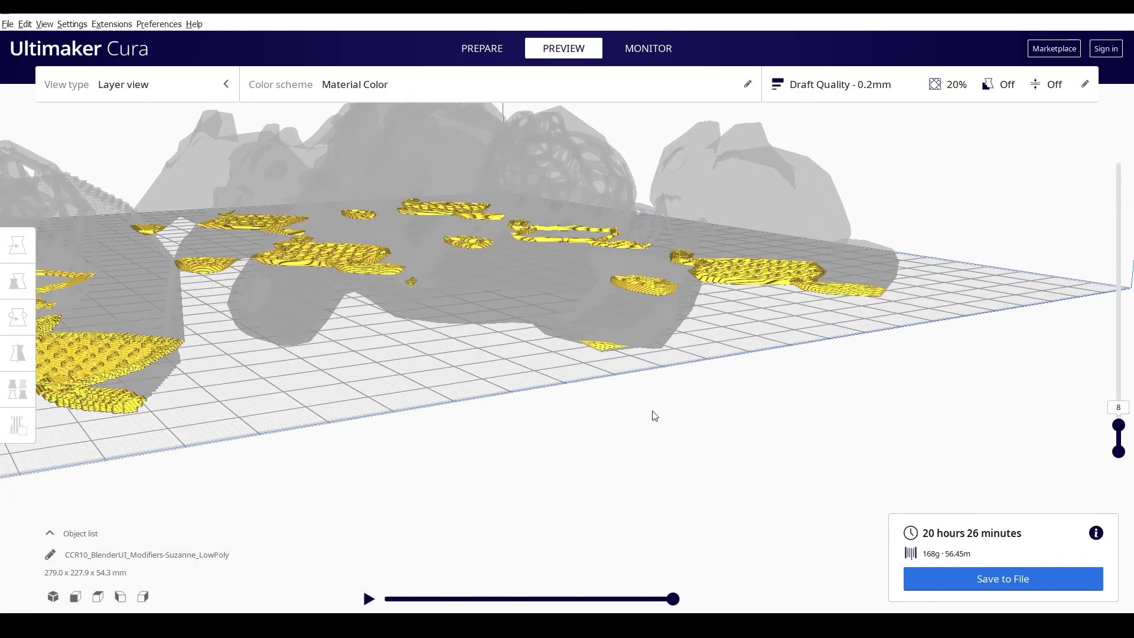
Step: In Blender, select the cutting box Cube.006 under the magenta monkey
key("alt+Tab")
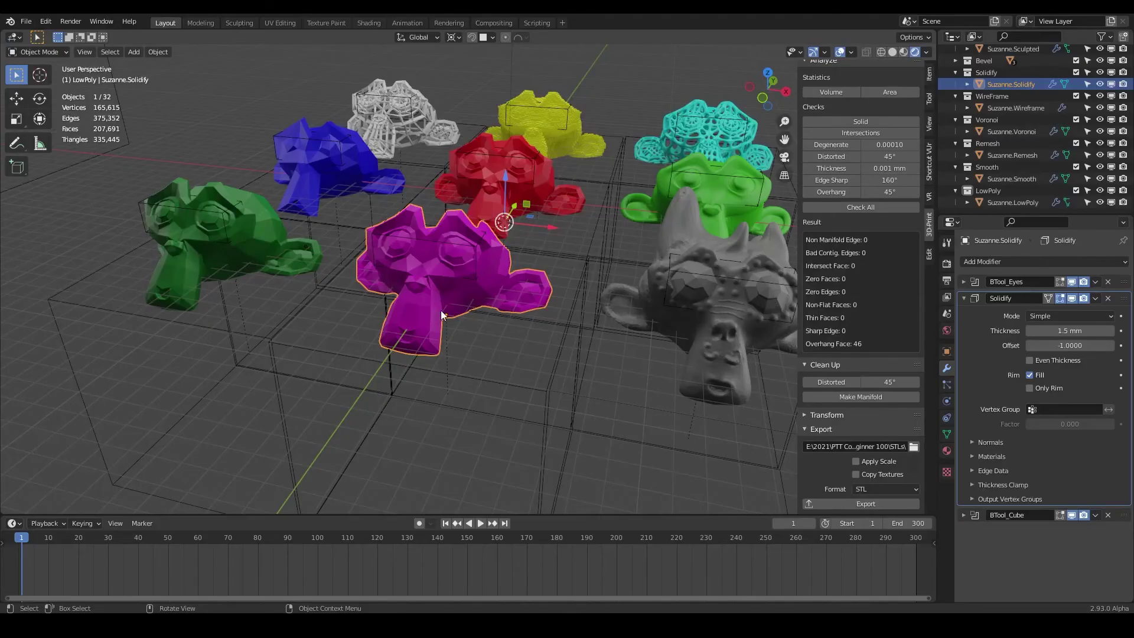
middle_click_drag(505, 328, 467, 295)
right_click(468, 295)
key("Escape")
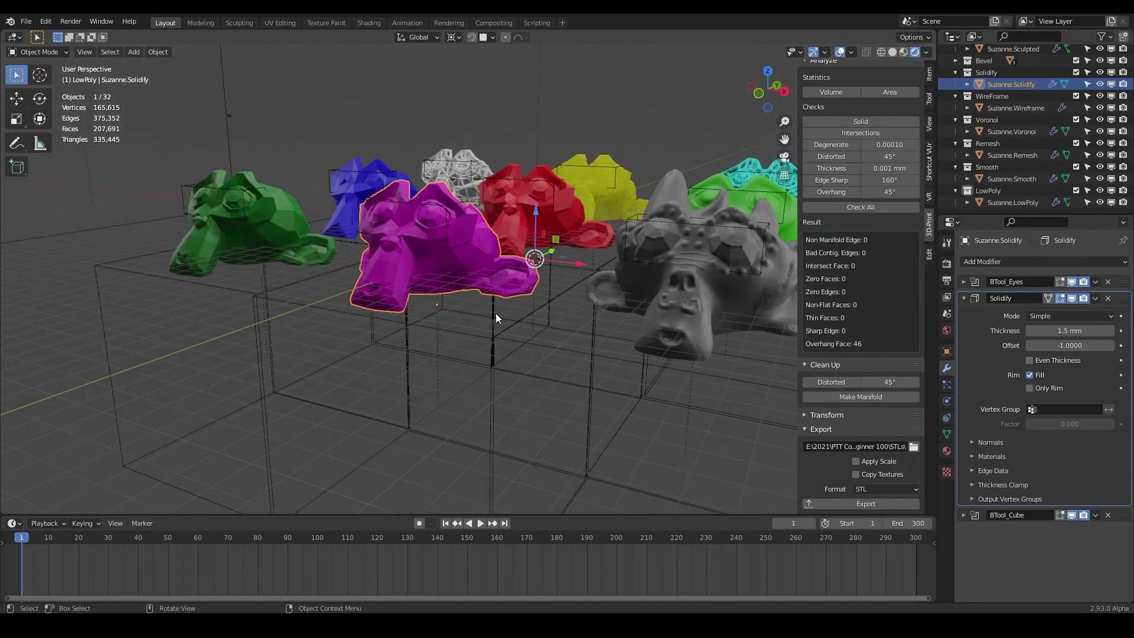
left_click(469, 329)
scroll(445, 330, "up", 8)
middle_click_drag(462, 349, 410, 257)
Step: Lower the cutting box about 1.5 mm along Z, then select Suzanne.Solidify
key("g")
key("z")
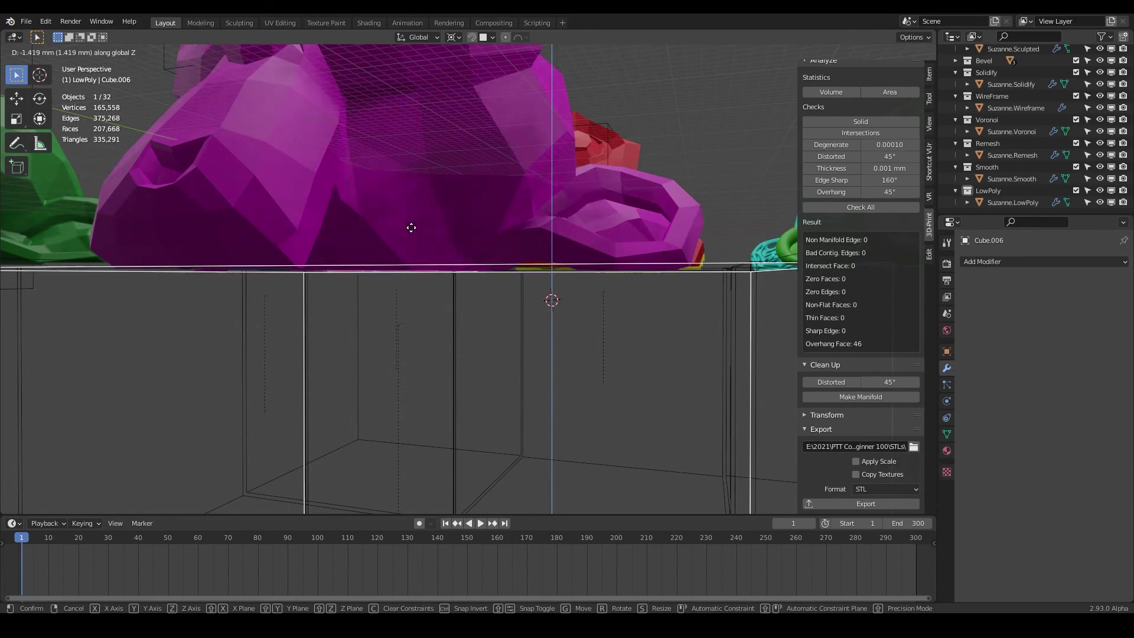
left_click(412, 236)
middle_click_drag(413, 236, 435, 299)
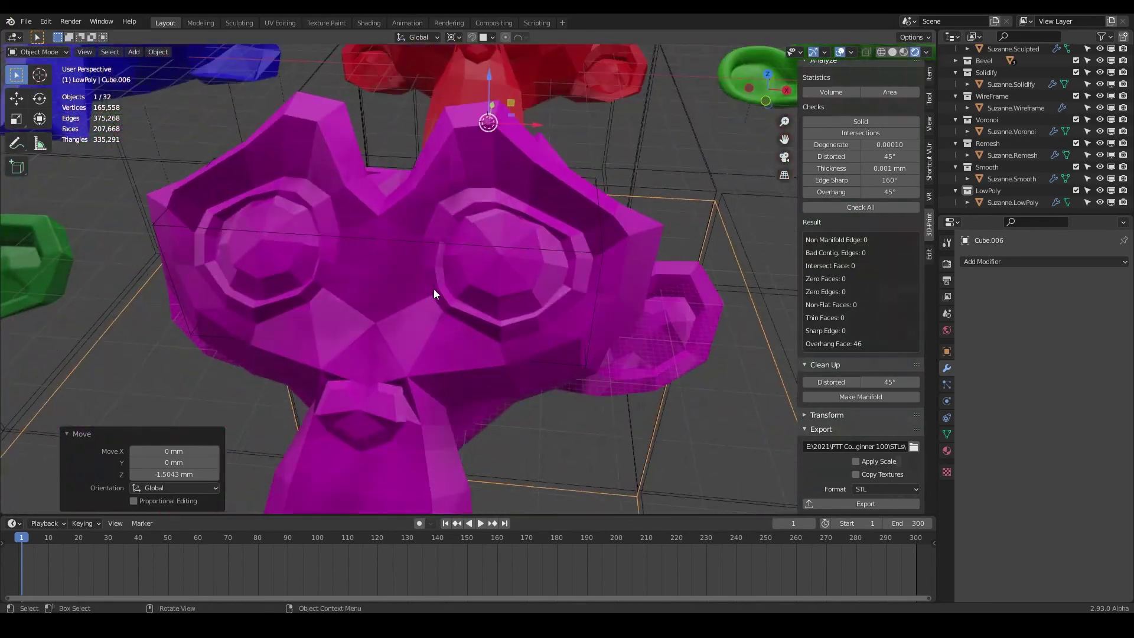
left_click(659, 293)
scroll(620, 298, "down", 4)
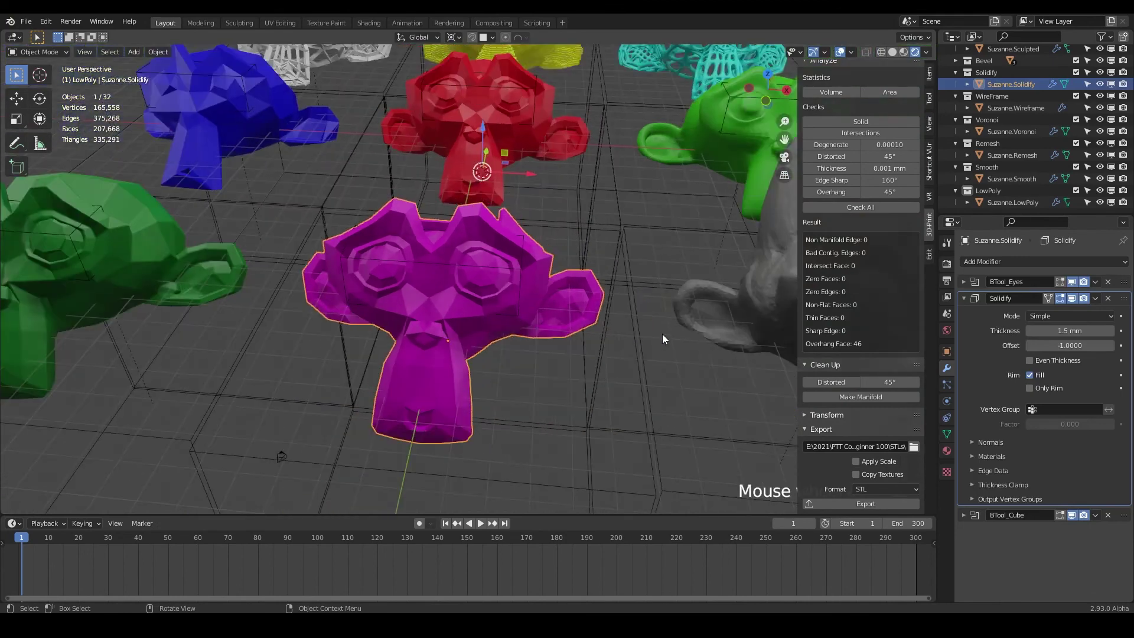
Step: Export the Solidify monkey STL, then show Cura's sliced layers up to layer 94
left_click(858, 504)
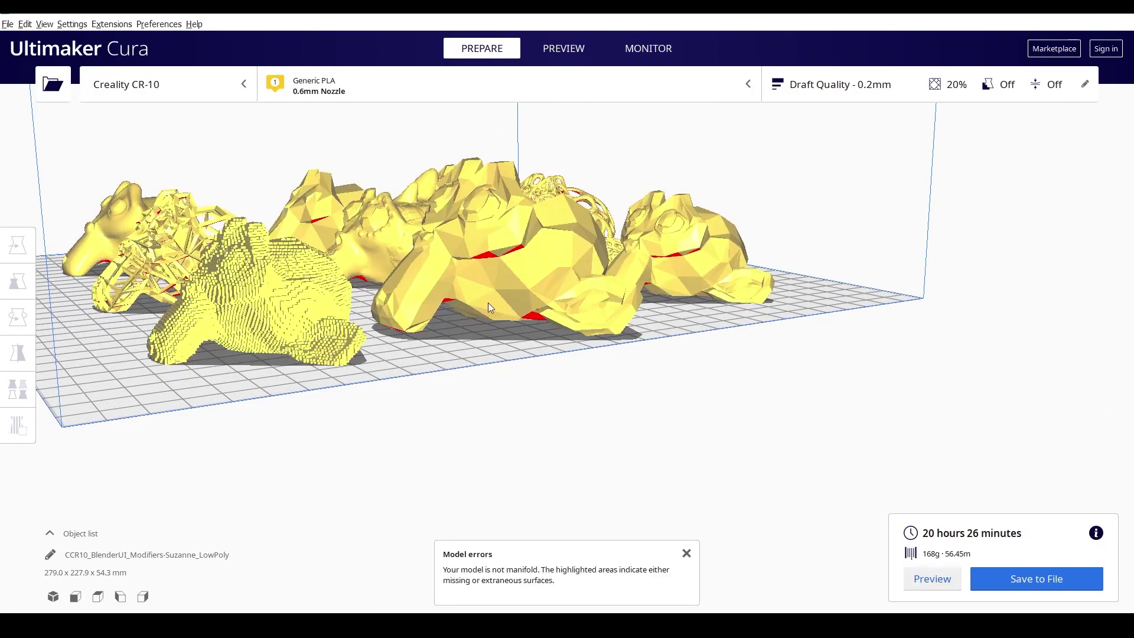
right_click_drag(488, 302, 556, 417)
scroll(542, 435, "up", 5)
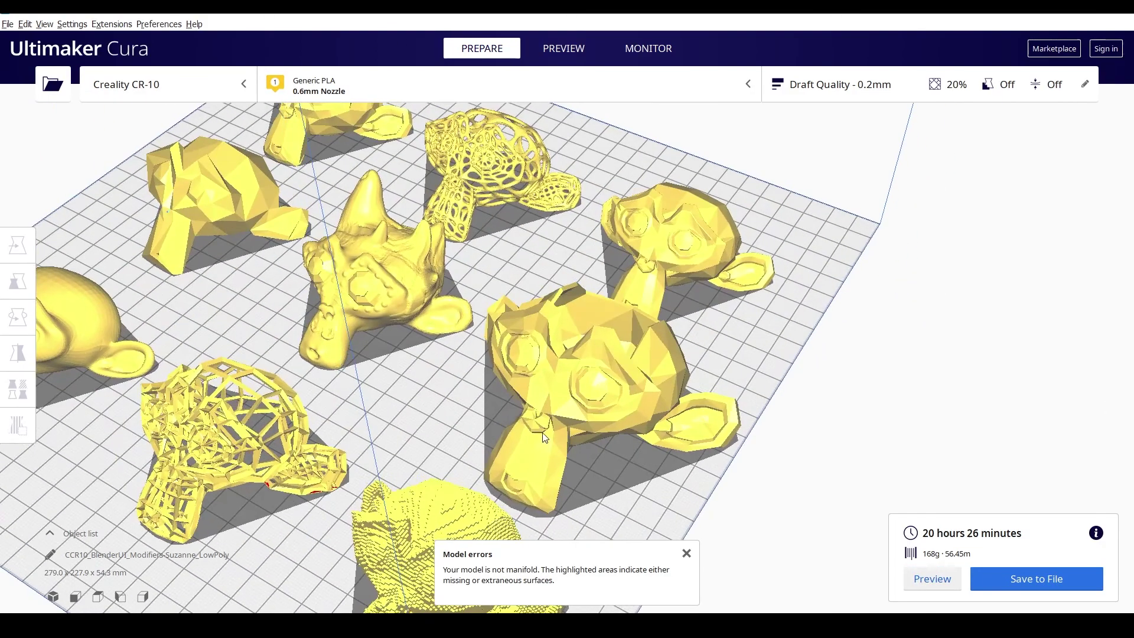
scroll(542, 435, "down", 5)
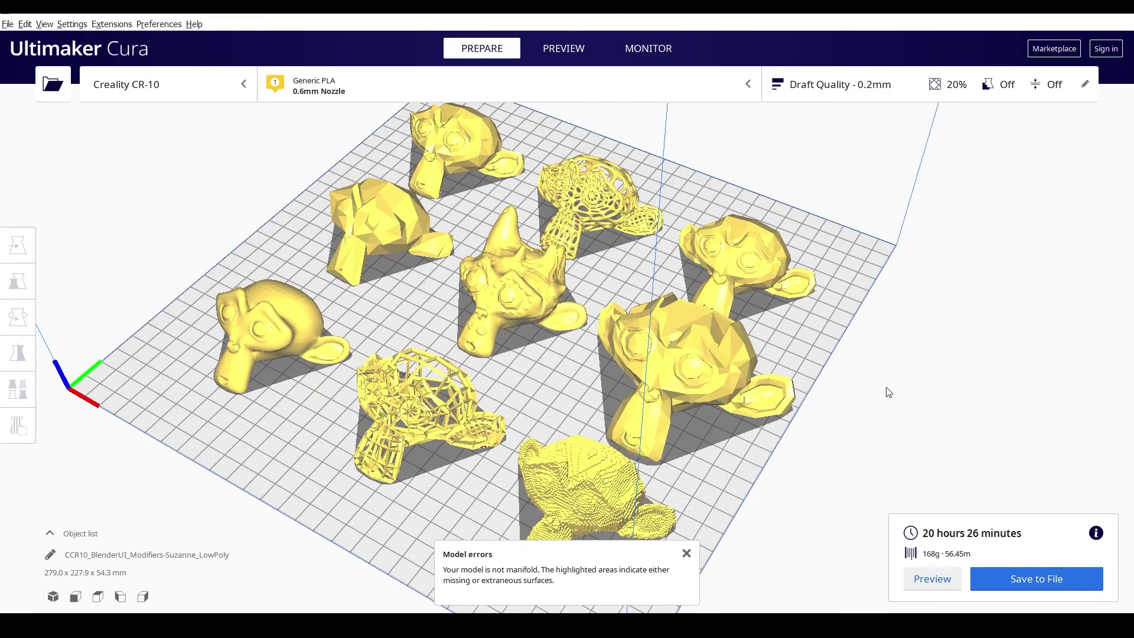
right_click_drag(887, 392, 610, 415)
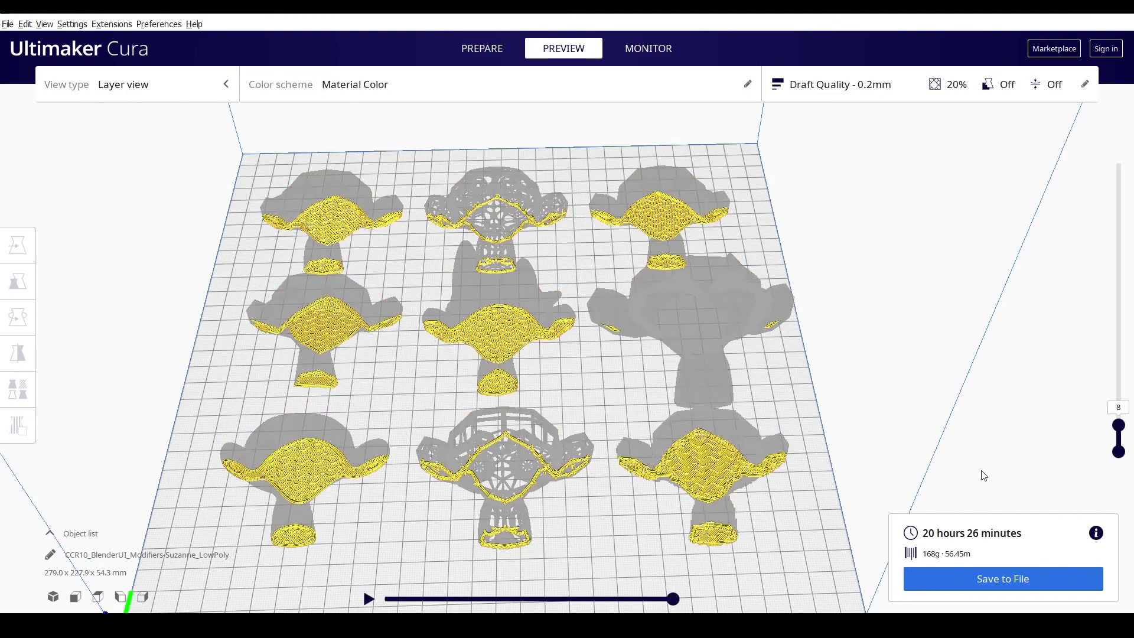
left_click_drag(1123, 430, 1109, 151)
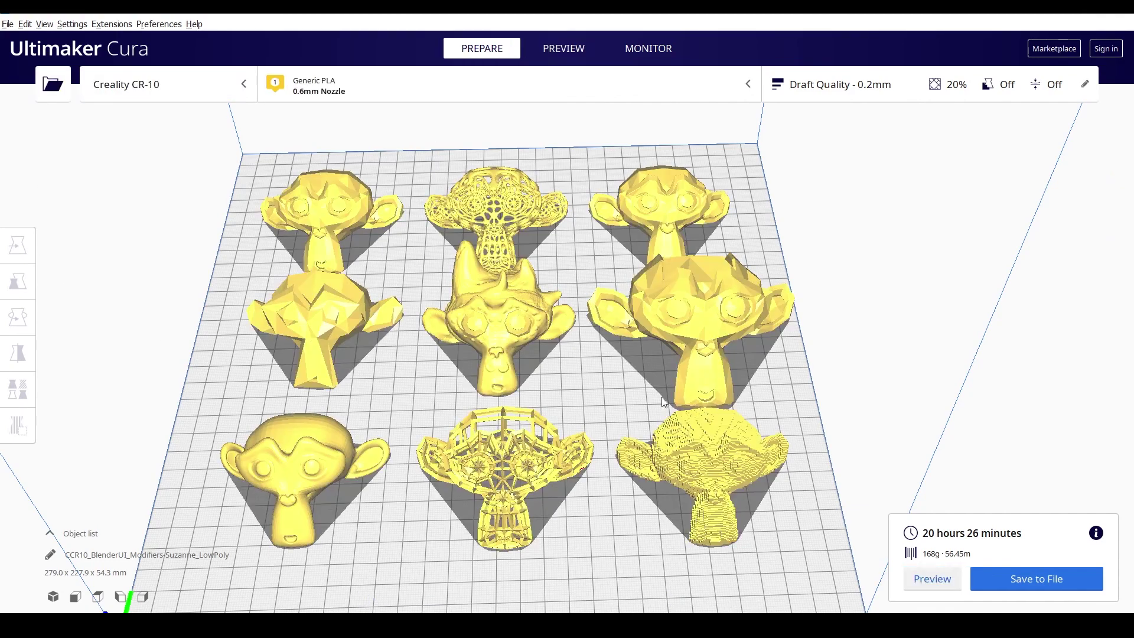
Step: Select the monkeys on the plate and scale them all to 100%
left_click(654, 220)
left_click(522, 225, "ctrl")
left_click(337, 227, "ctrl")
left_click(328, 284, "ctrl")
left_click(521, 337, "ctrl")
left_click(511, 422, "ctrl")
left_click(321, 494, "ctrl")
left_click(689, 487, "ctrl")
left_click(206, 284)
key("Return")
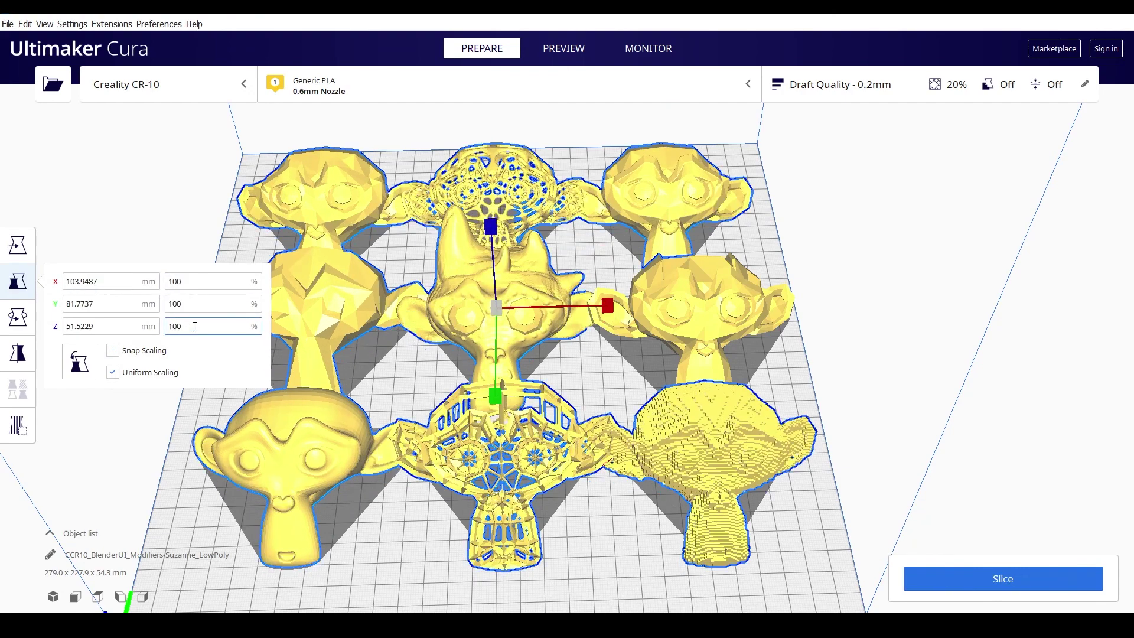
scroll(441, 447, "down", 2)
Step: Move the bottom-left monkey about 24 mm down the plate
left_click(432, 537)
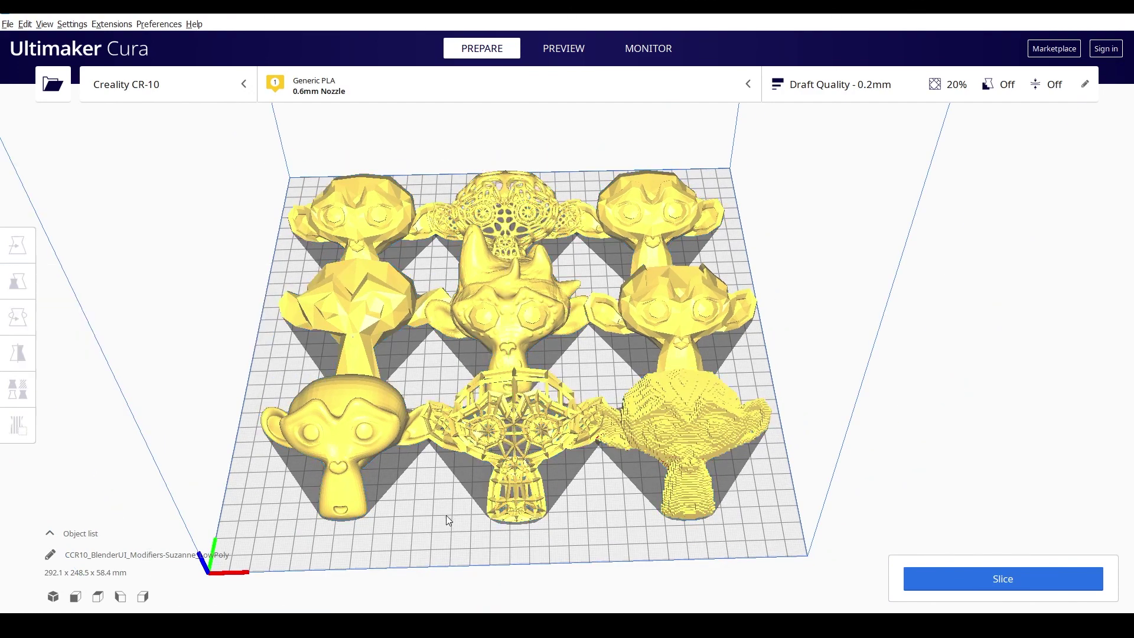
left_click(339, 429)
left_click(17, 252)
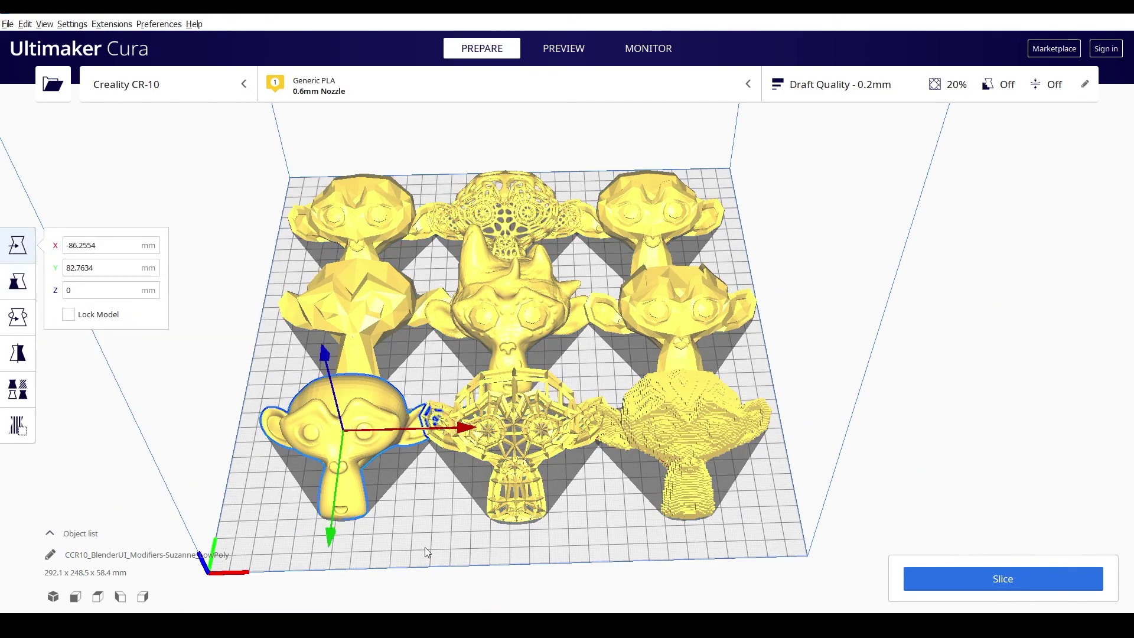
right_click(448, 522)
right_click_drag(449, 550, 391, 459)
left_click_drag(390, 470, 386, 514)
Step: Shift the wireframe, horned and low-poly monkeys down and the open-top monkey up about 5 mm
left_click(506, 466)
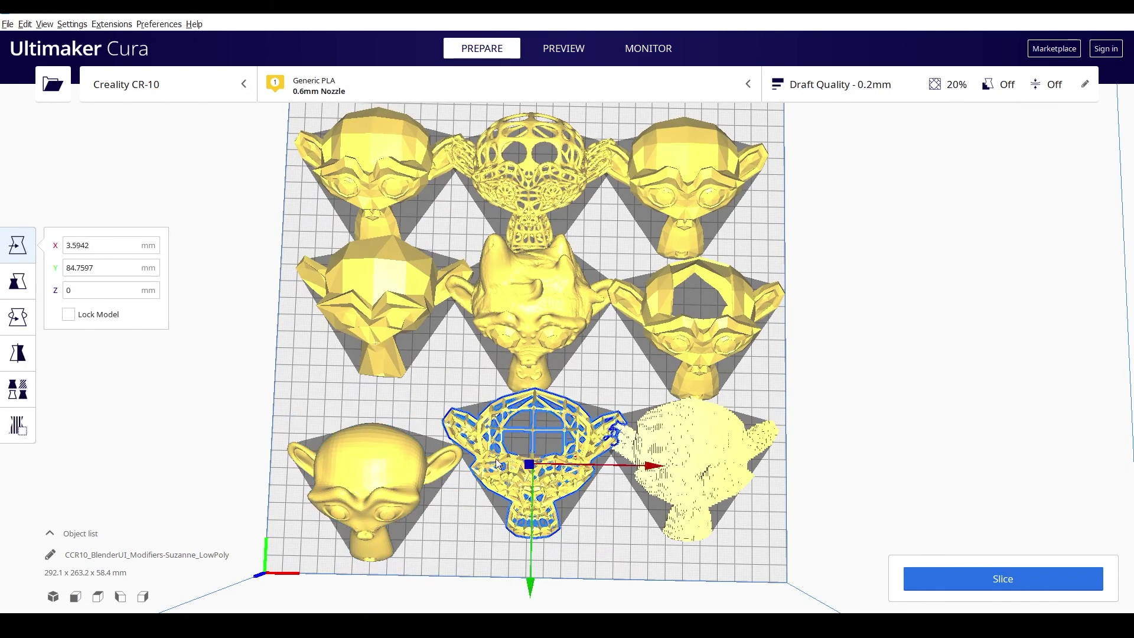
left_click_drag(495, 506, 495, 531)
left_click_drag(520, 307, 523, 333)
left_click(400, 292)
left_click_drag(399, 291, 399, 298)
left_click(720, 326)
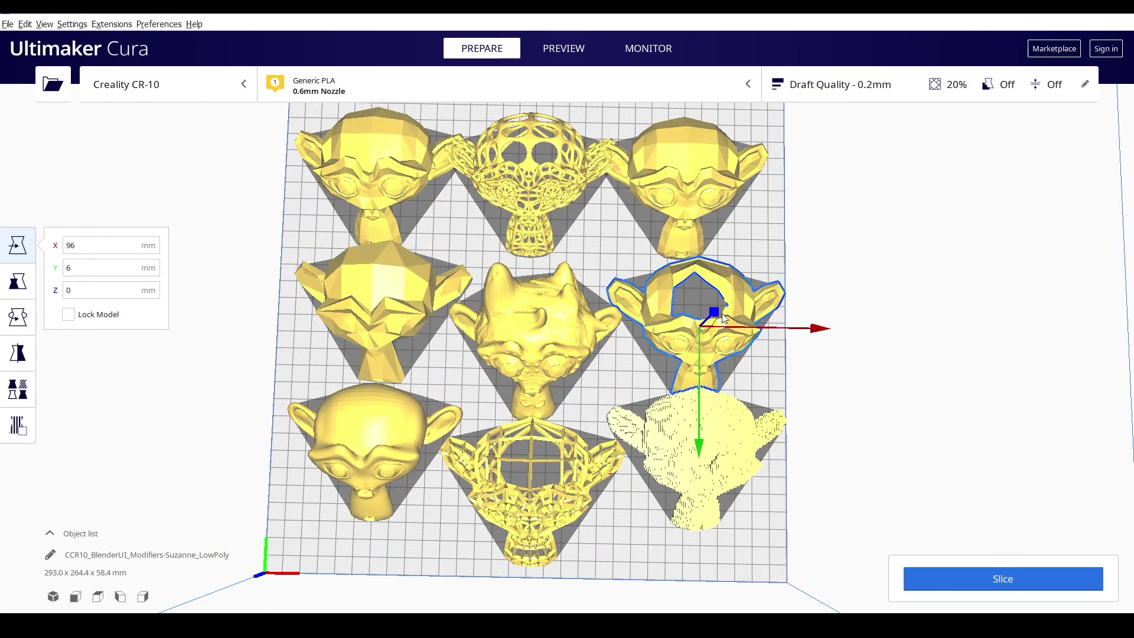
left_click_drag(724, 340, 725, 331)
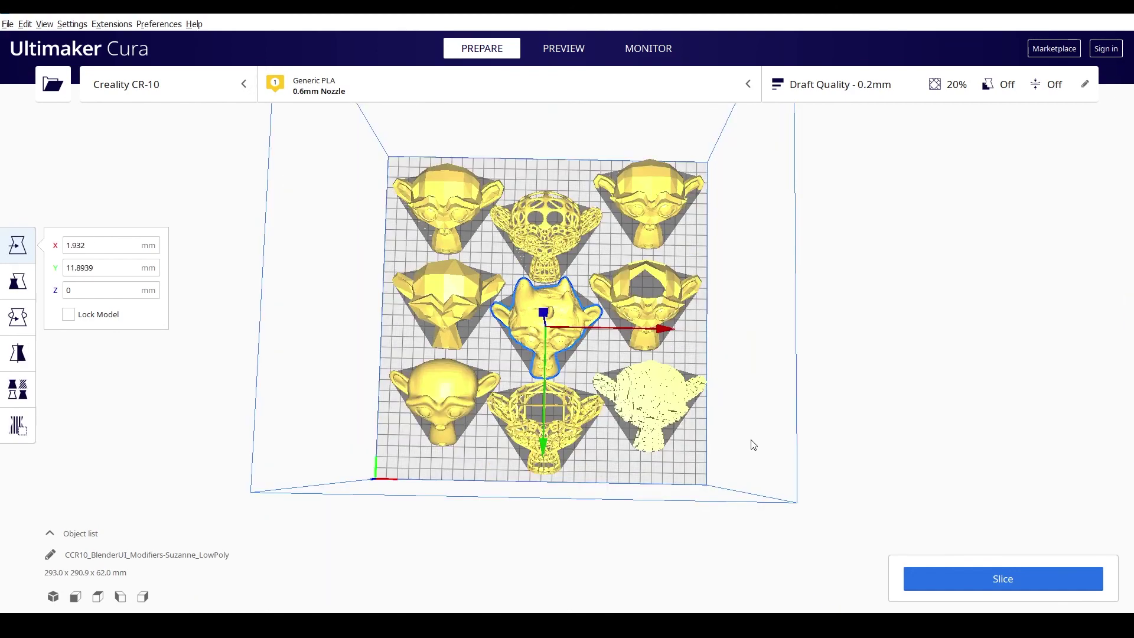
Step: Clear the selection and orbit to a near top-down view of the plate
left_click(753, 444)
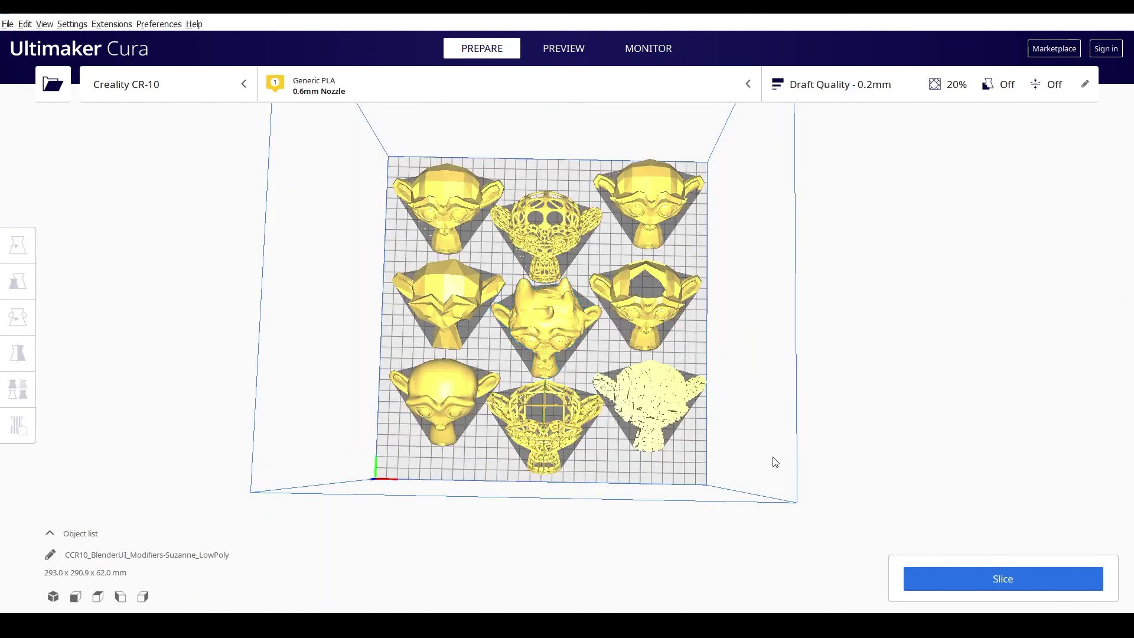
right_click_drag(805, 451, 783, 473)
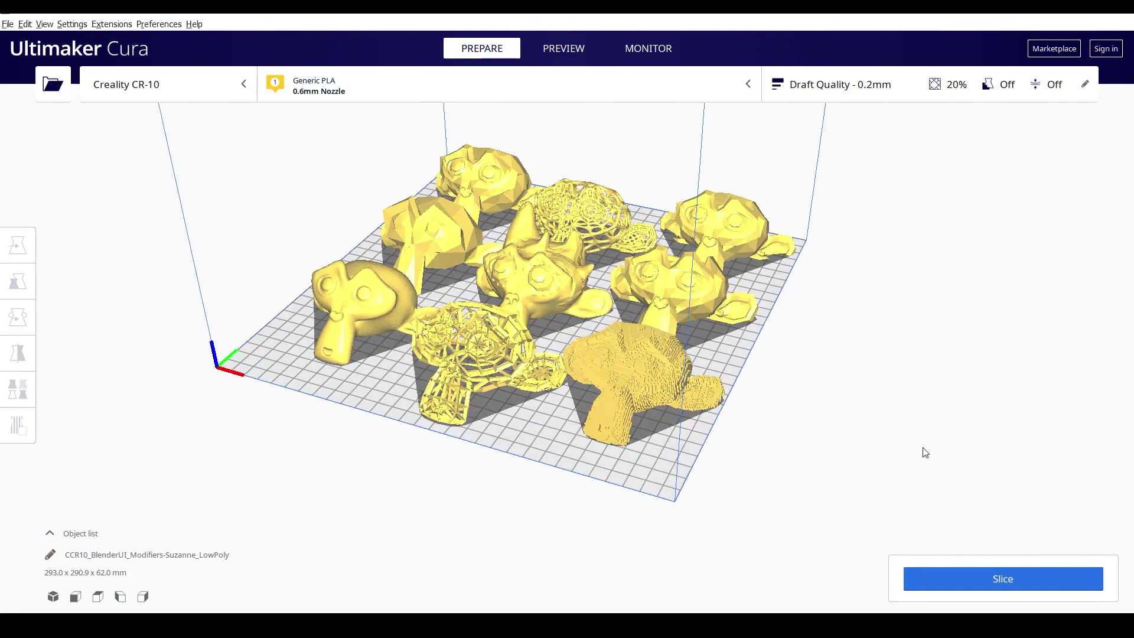
right_click_drag(908, 450, 632, 323)
scroll(610, 481, "up", 3)
Step: Delete the low-poly monkey and load the re-exported Solidify STL into its grid slot
left_click(634, 317)
key("Delete")
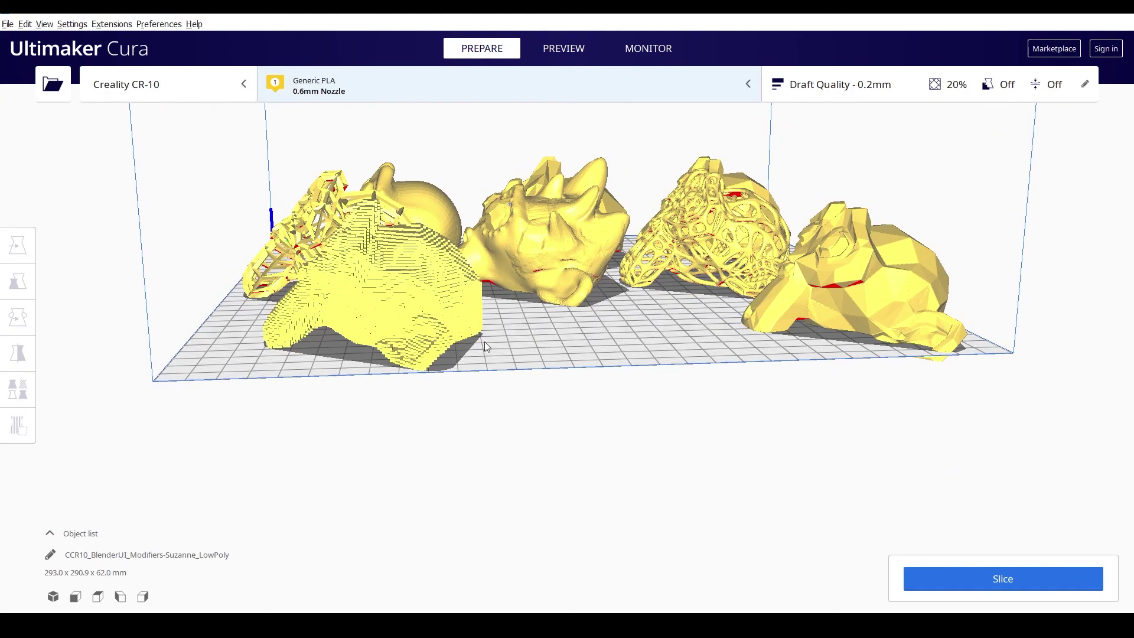
key("ctrl+o")
left_click(672, 370)
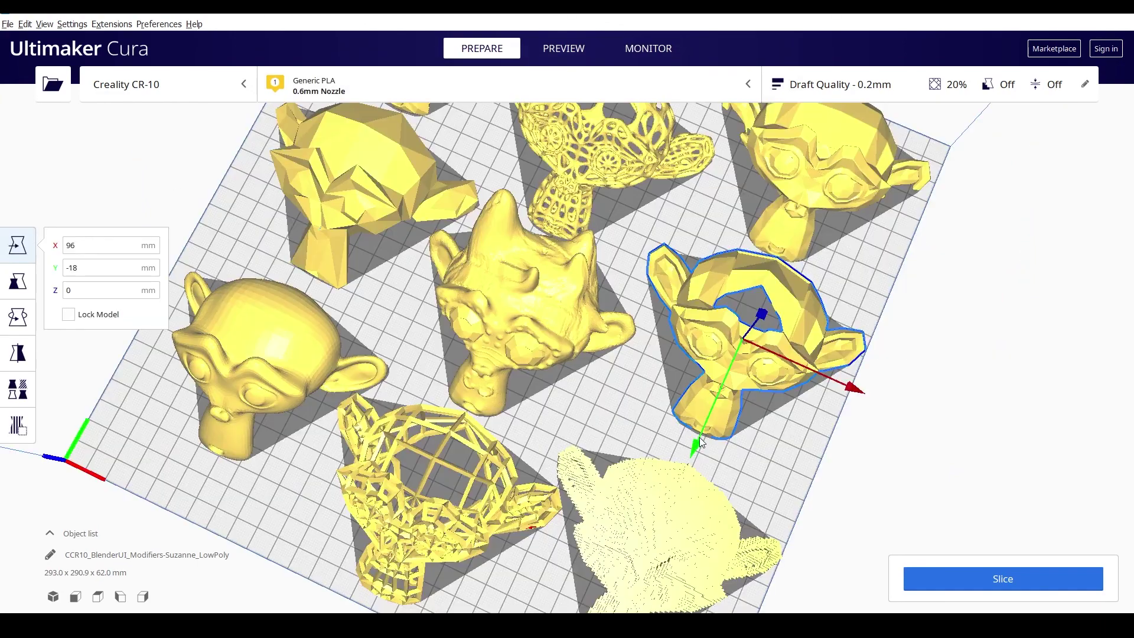
mouse_move(700, 437)
left_mouse_down()
mouse_move(692, 470)
mouse_move(697, 458)
left_mouse_up()
scroll(520, 425, "down", 3)
Step: Deselect the models and start slicing the plate
left_click(518, 576)
right_click_drag(537, 544, 626, 525)
left_click(996, 578)
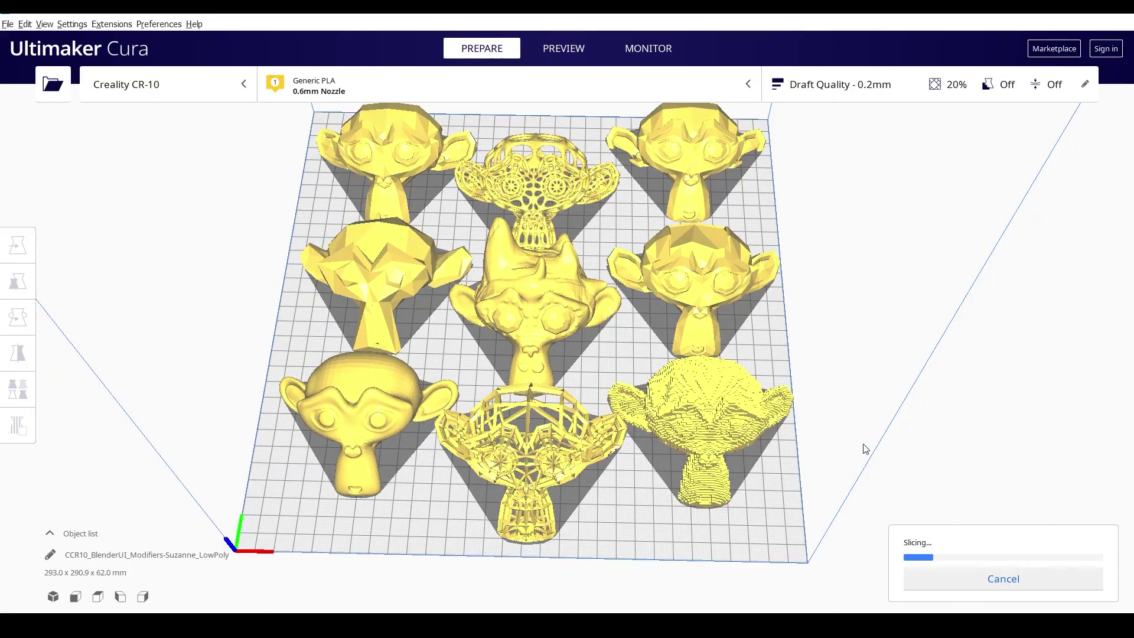
Step: Step the layer preview to layer 4, then down to just the first layer
right_click_drag(862, 449, 452, 383)
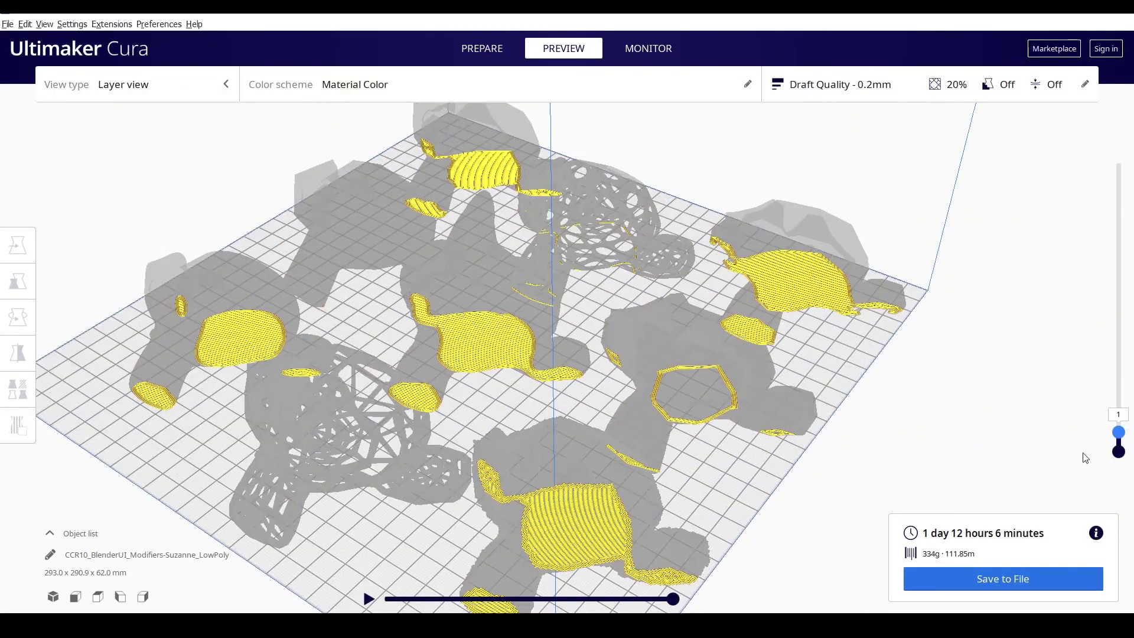
key("Up")
key("Up")
key("Up")
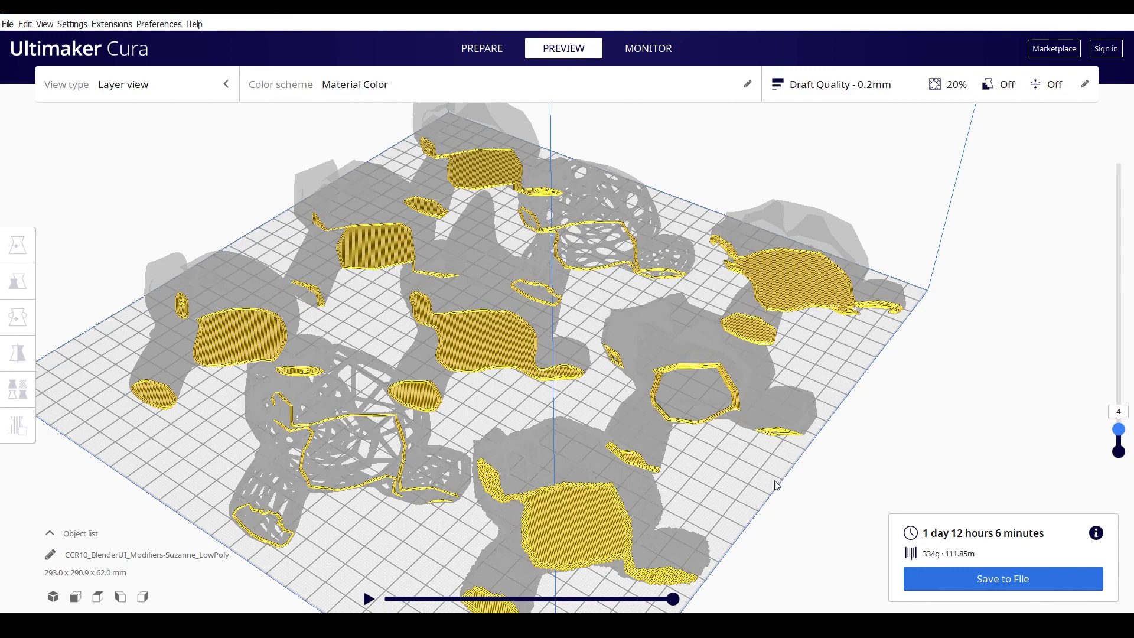
scroll(974, 391, "down", 3)
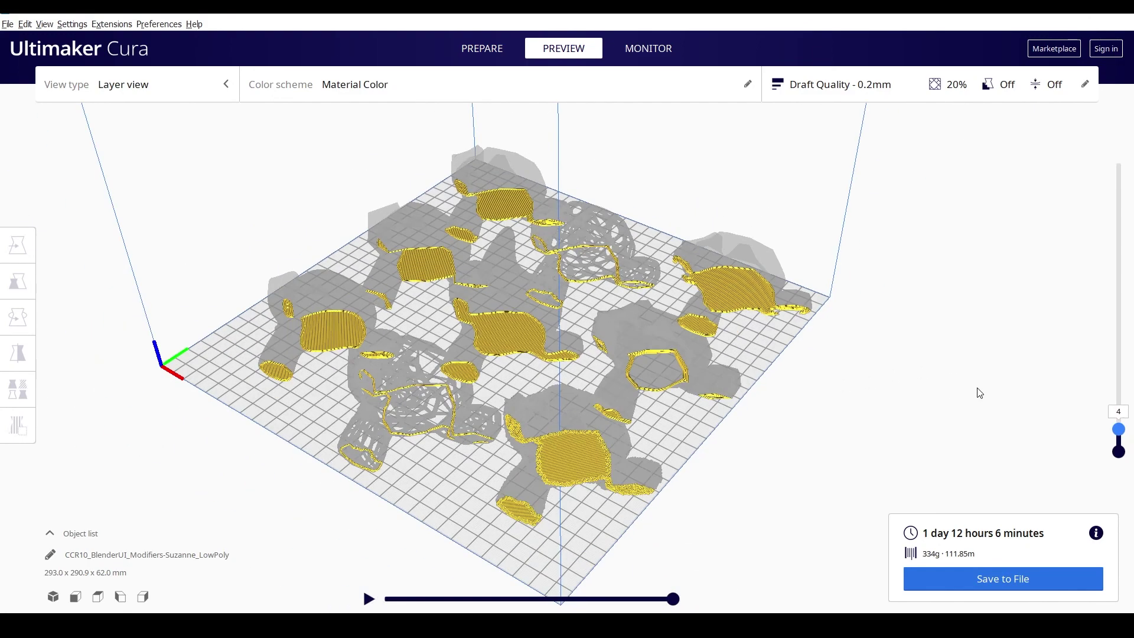
left_click_drag(1122, 432, 1123, 450)
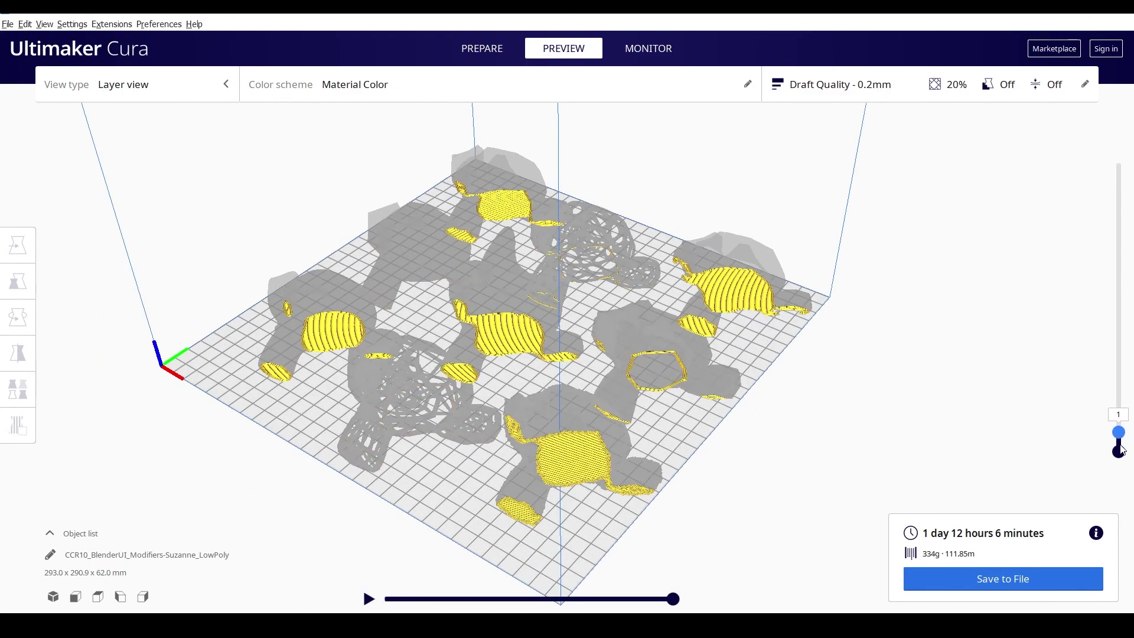
right_click_drag(430, 425, 365, 441)
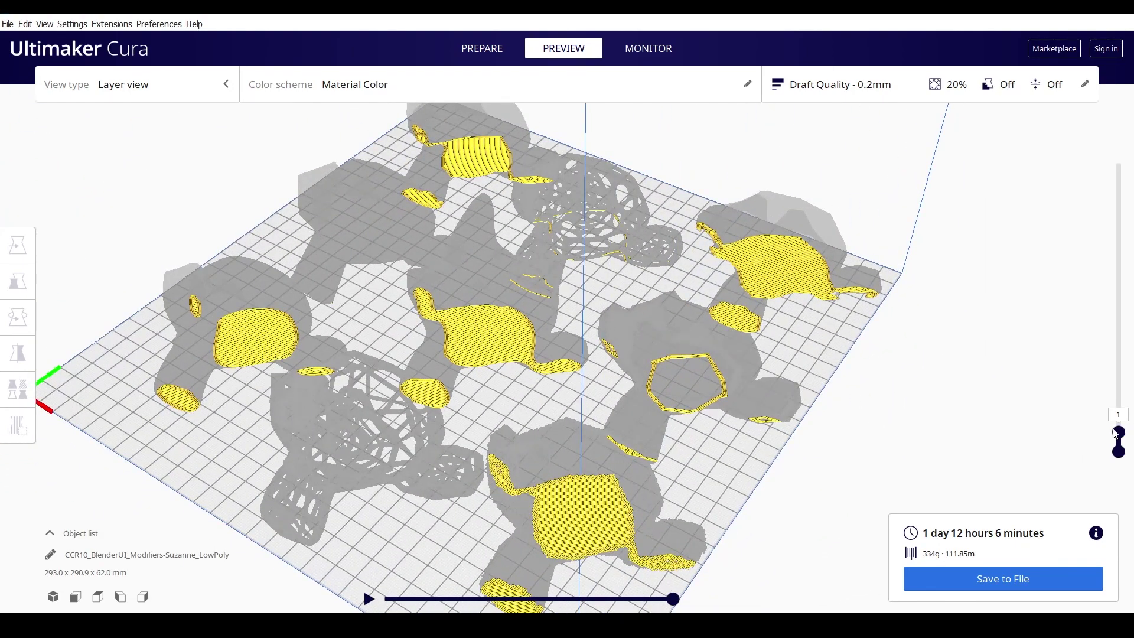
Step: Raise the preview to layer 238 and full model height, then orbit Blender's Suzannes
left_click_drag(1118, 433, 1118, 212)
left_click_drag(1116, 138, 1113, 159)
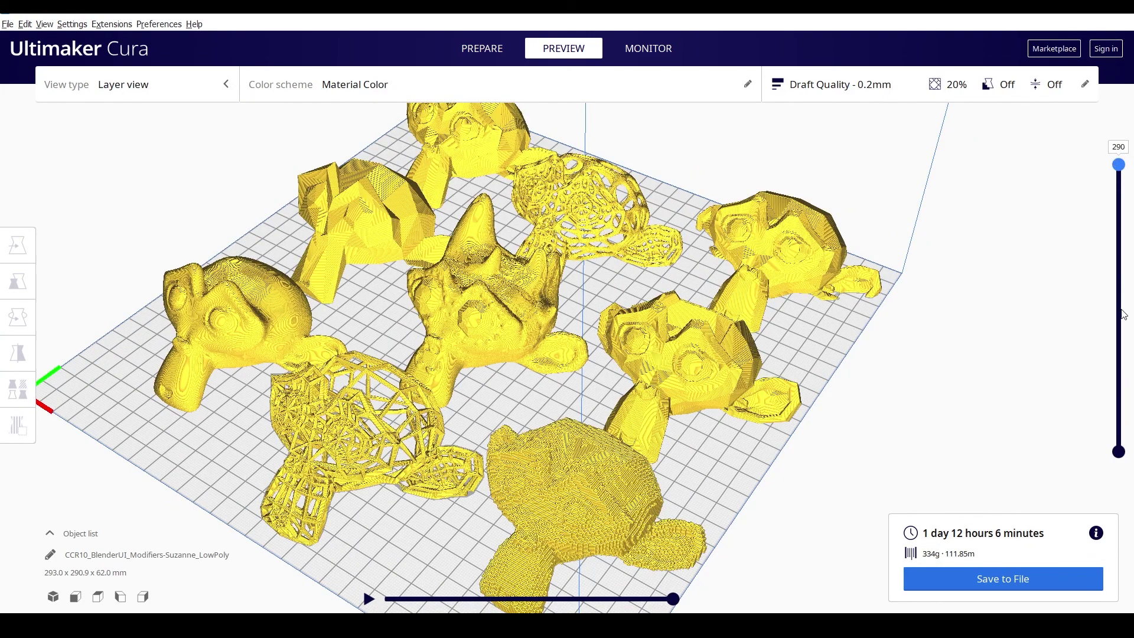
scroll(1112, 421, "down", 20)
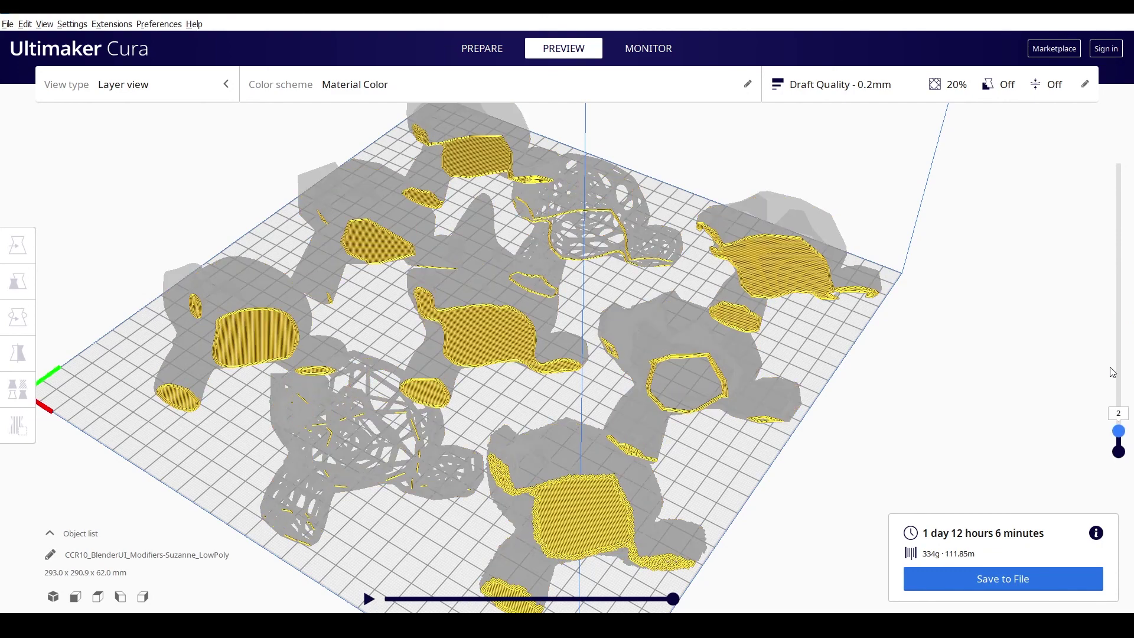
scroll(1118, 442, "down", 1)
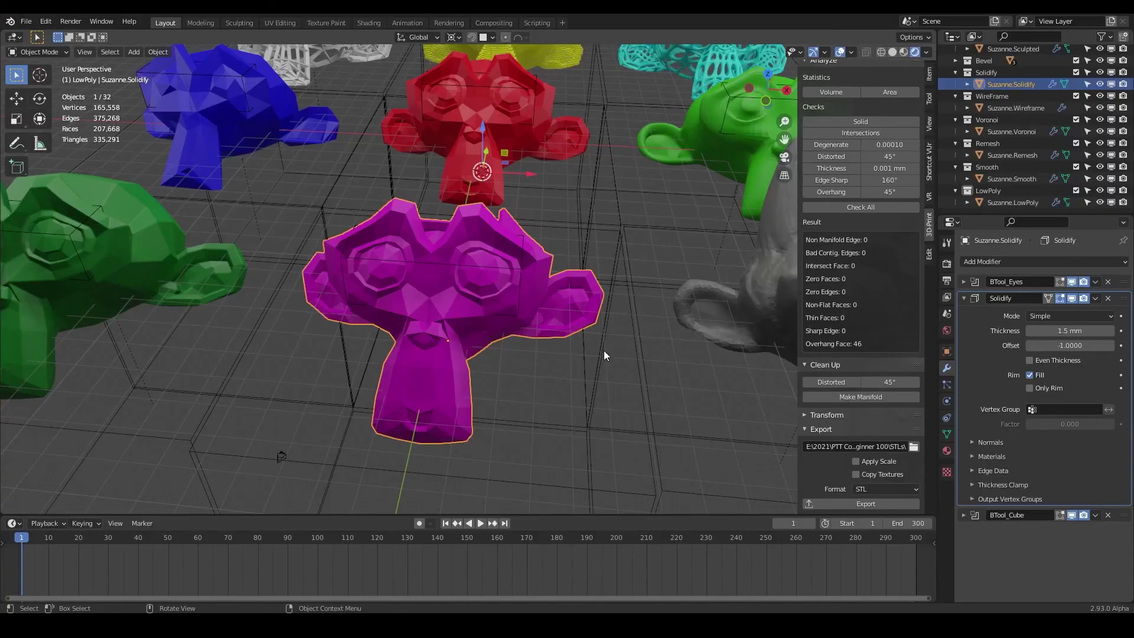
middle_click_drag(604, 350, 544, 383)
Step: Select Suzanne.Voronoi and move BTool_Cube below Subdivision in its modifier stack
left_click(515, 389)
scroll(356, 323, "up", 4)
left_click(573, 276)
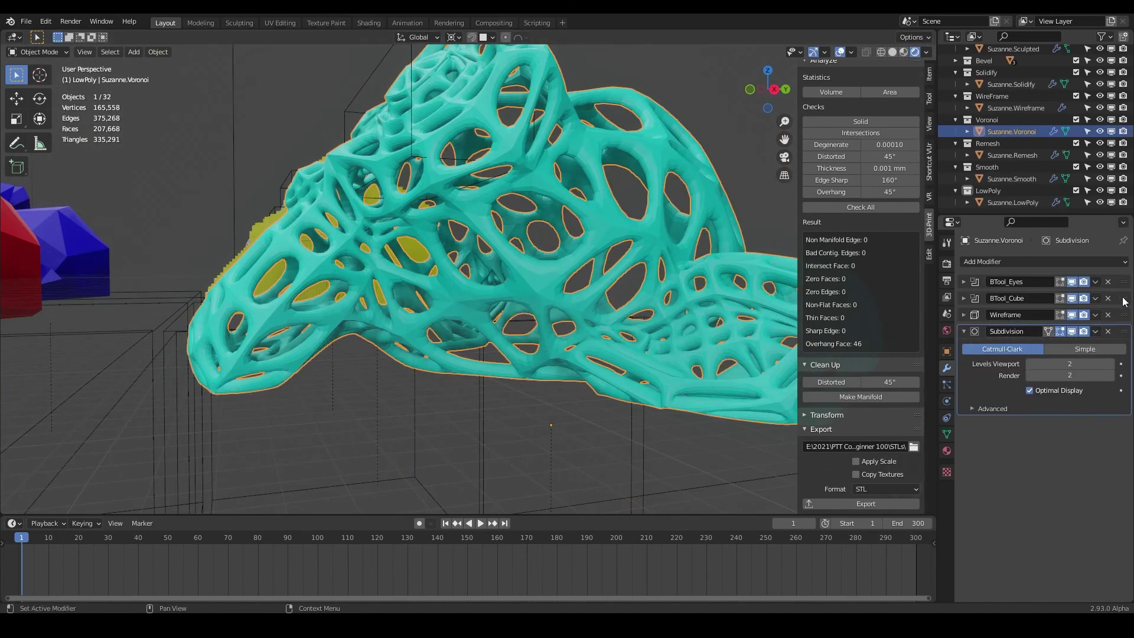
left_click_drag(1123, 302, 1117, 414)
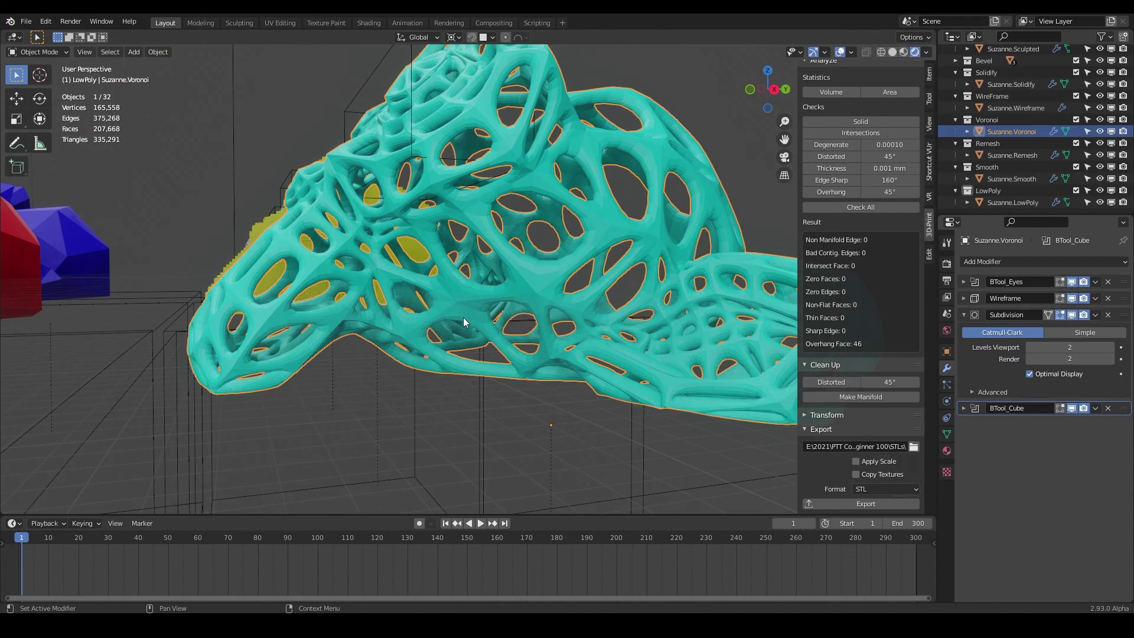
Step: Orbit to check the Voronoi Suzanne's flattened base and the neighbouring Suzannes
middle_click_drag(477, 384, 662, 196)
mouse_move(411, 280)
middle_mouse_down()
mouse_move(359, 337)
mouse_move(349, 289)
mouse_move(437, 340)
mouse_move(570, 342)
mouse_move(607, 314)
mouse_move(570, 238)
mouse_move(516, 280)
mouse_move(403, 299)
middle_mouse_up()
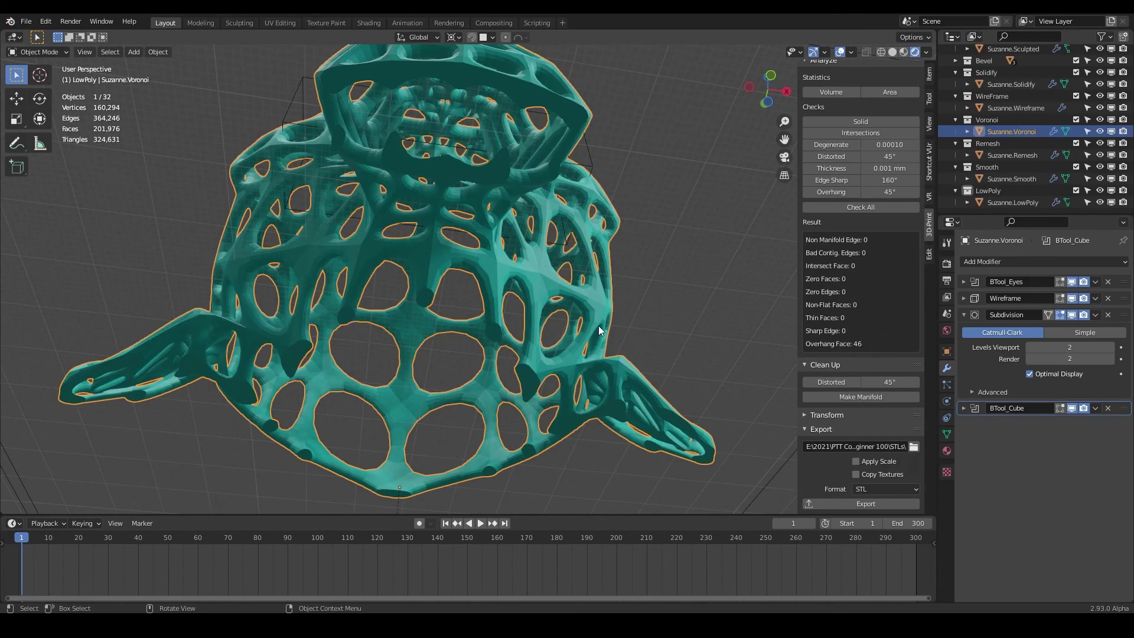
middle_click_drag(597, 331, 535, 443)
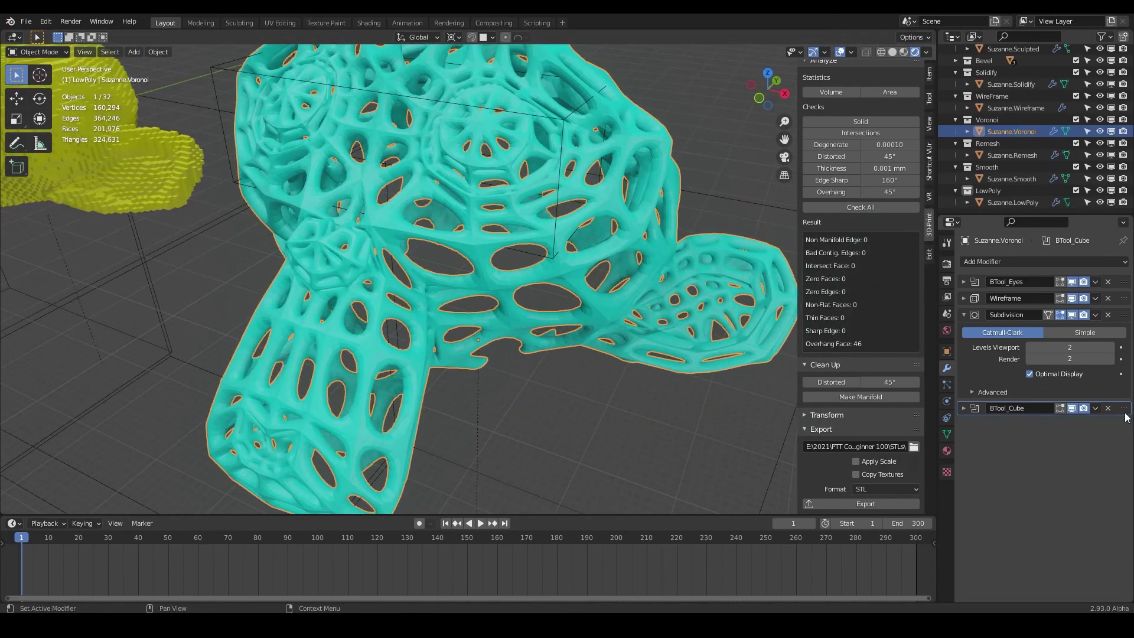
scroll(570, 270, "down", 4)
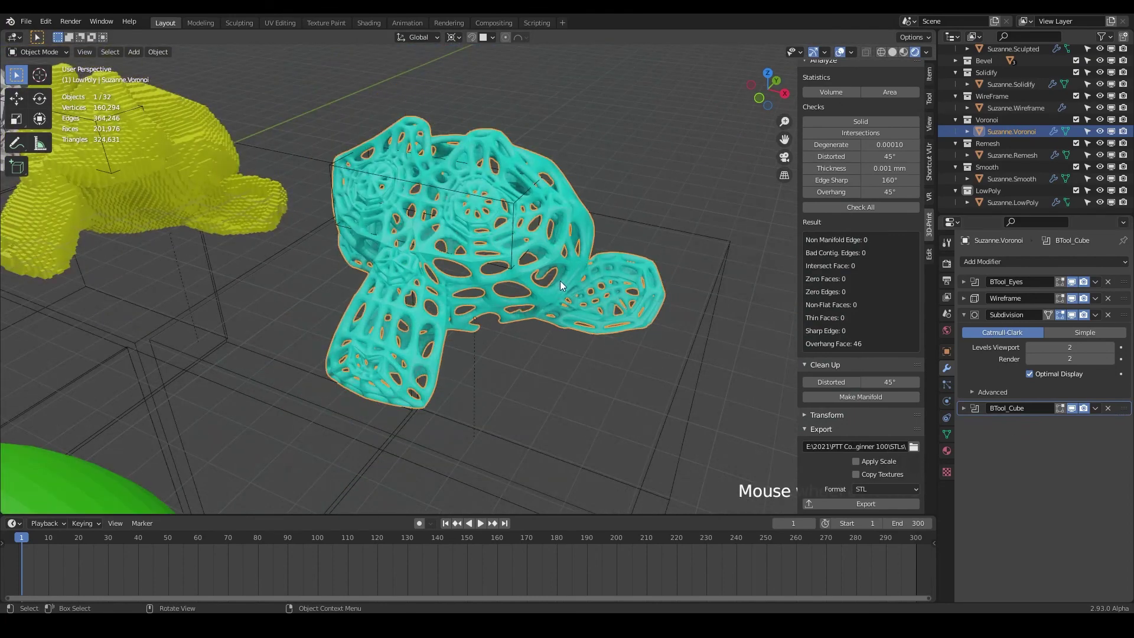
mouse_move(555, 299)
middle_mouse_down()
mouse_move(518, 266)
mouse_move(517, 242)
mouse_move(512, 322)
mouse_move(537, 292)
middle_mouse_up()
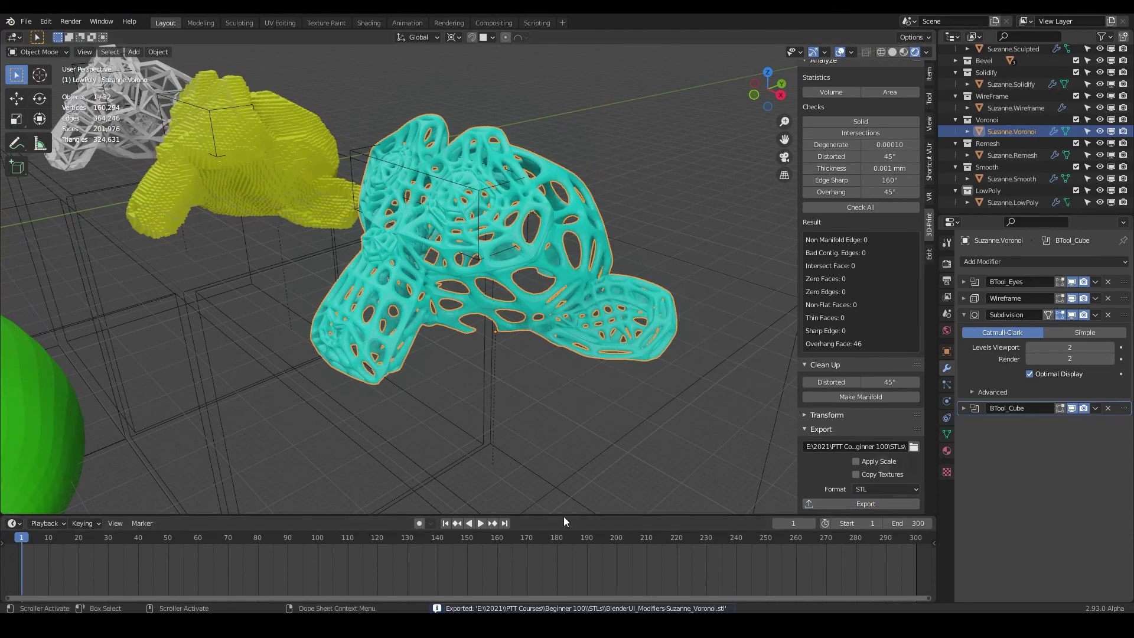
middle_click_drag(409, 373, 412, 279)
Step: Select Suzanne.Wireframe and frame it in the viewport
left_click(423, 284)
scroll(442, 307, "up", 4)
middle_click_drag(443, 318, 402, 276)
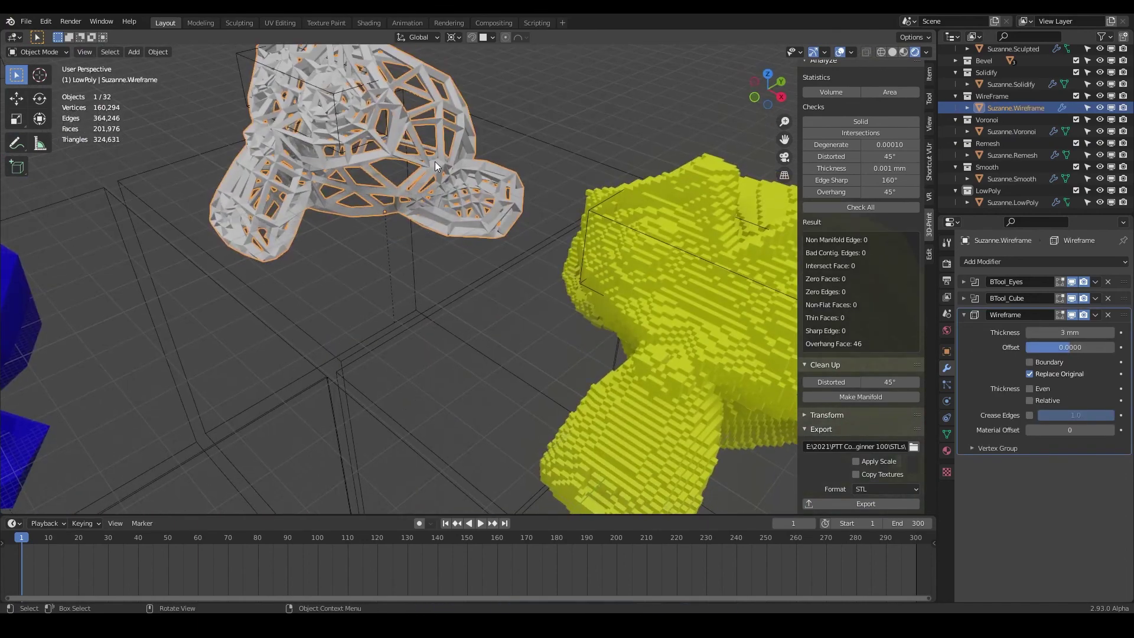
key("KP_Decimal")
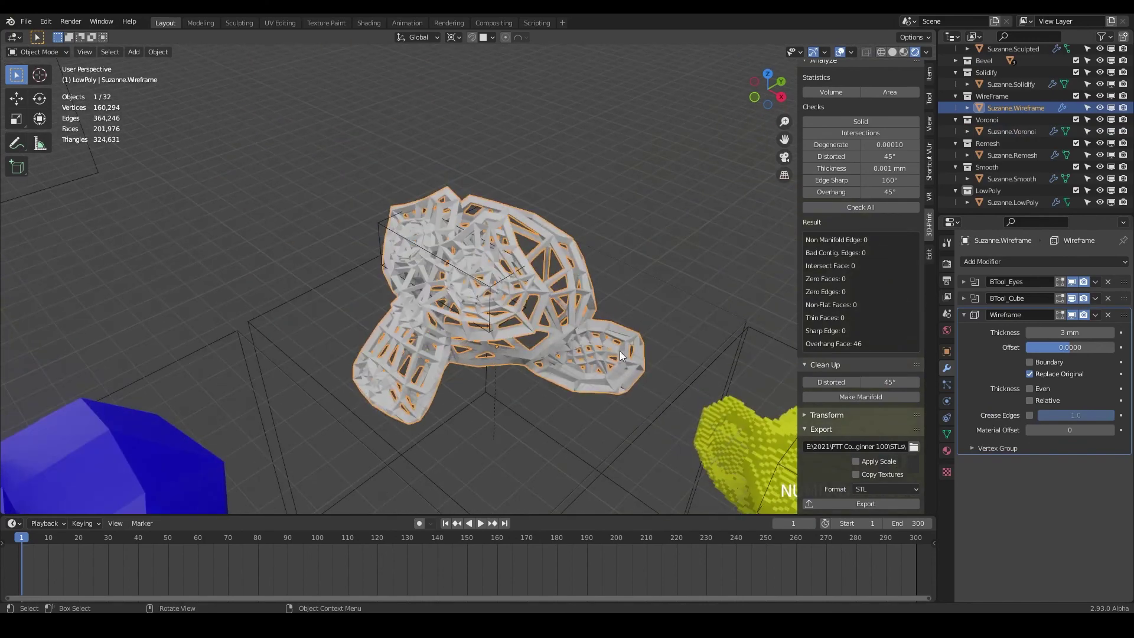
middle_click_drag(607, 367, 529, 266)
scroll(529, 266, "up", 4)
middle_click_drag(498, 335, 469, 238)
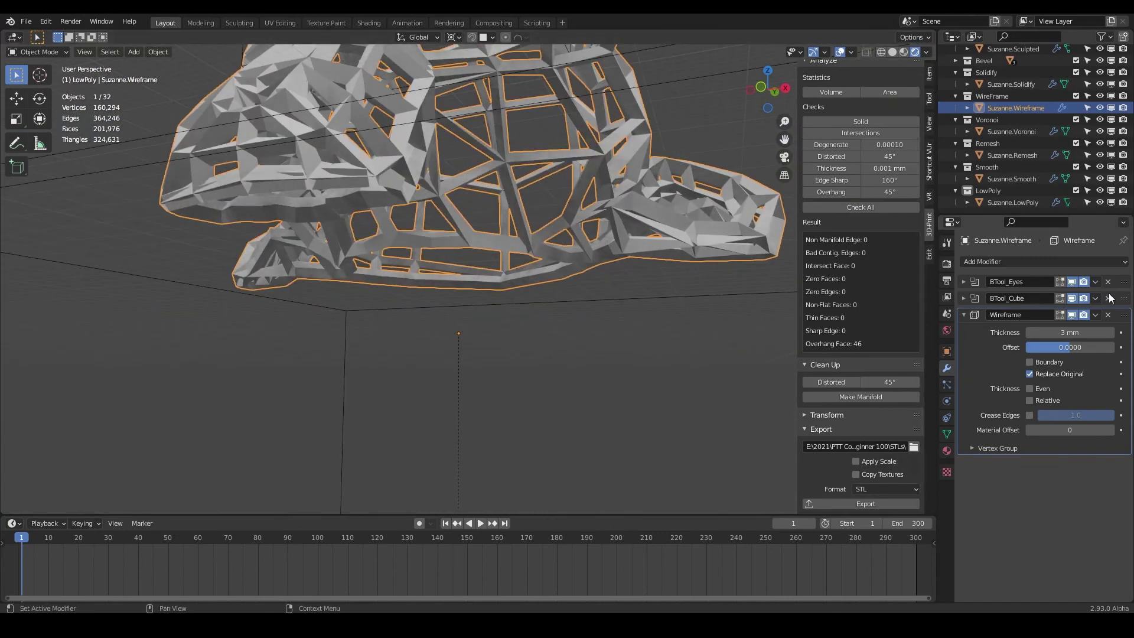
Step: Move BTool_Cube below the Wireframe modifier and check the recomputed base
left_click_drag(1122, 299, 1123, 454)
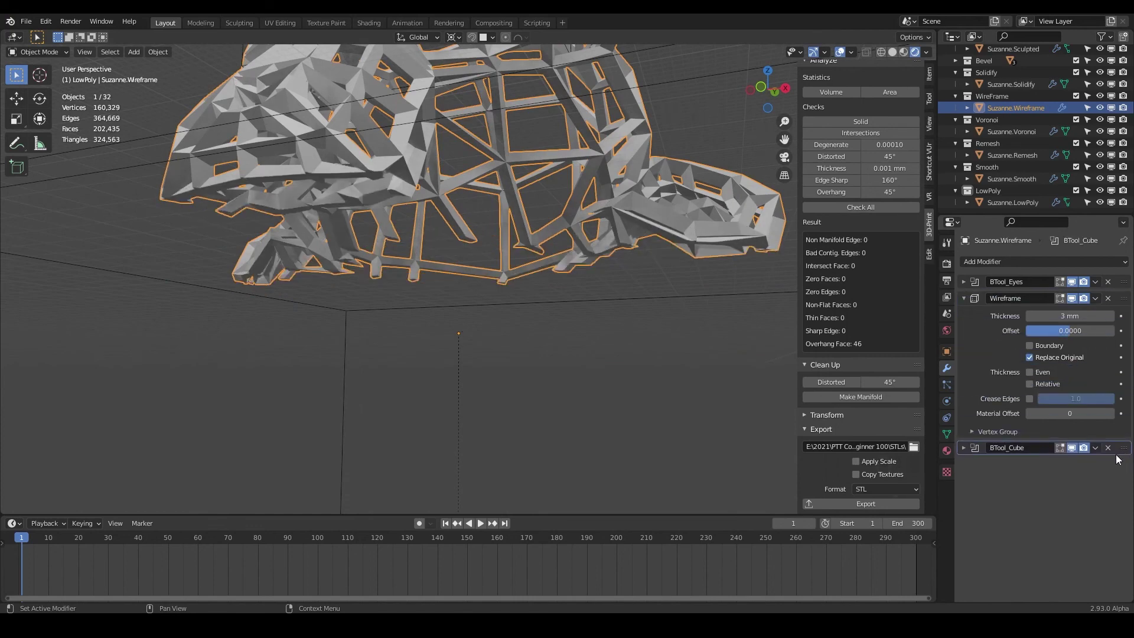
middle_click_drag(449, 296, 384, 283)
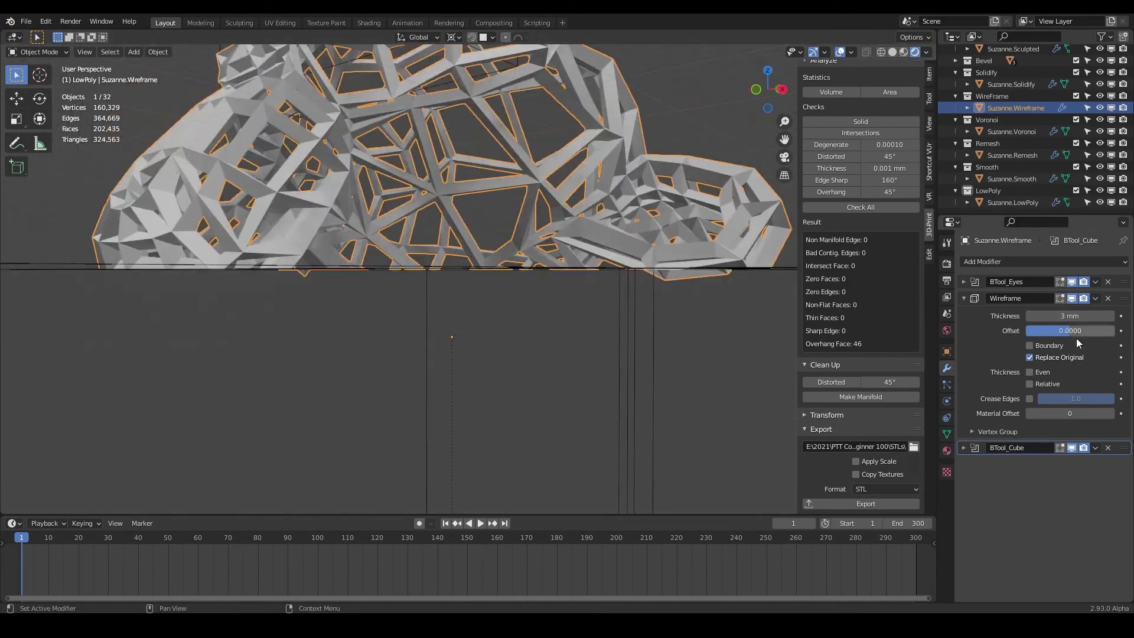
middle_click_drag(529, 272, 472, 200)
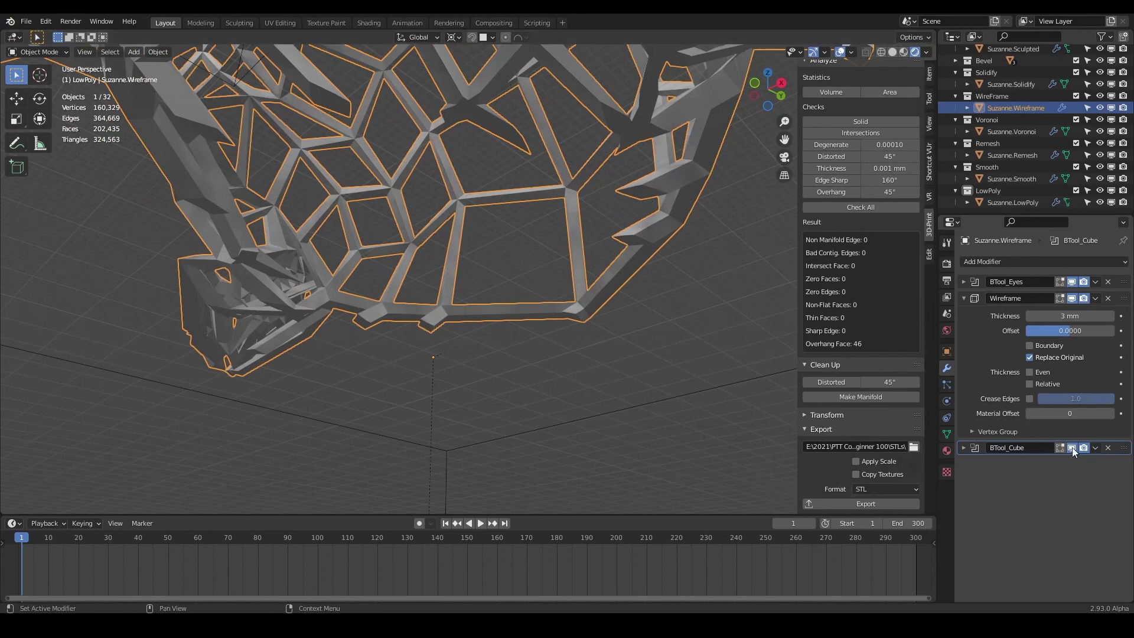
Step: Try Wireframe thickness 4 mm and 5 mm, then set it back to 3 mm
left_click(1063, 316)
key("Return")
left_click(1056, 317)
type("5")
key("Return")
left_click(1057, 316)
key("Return")
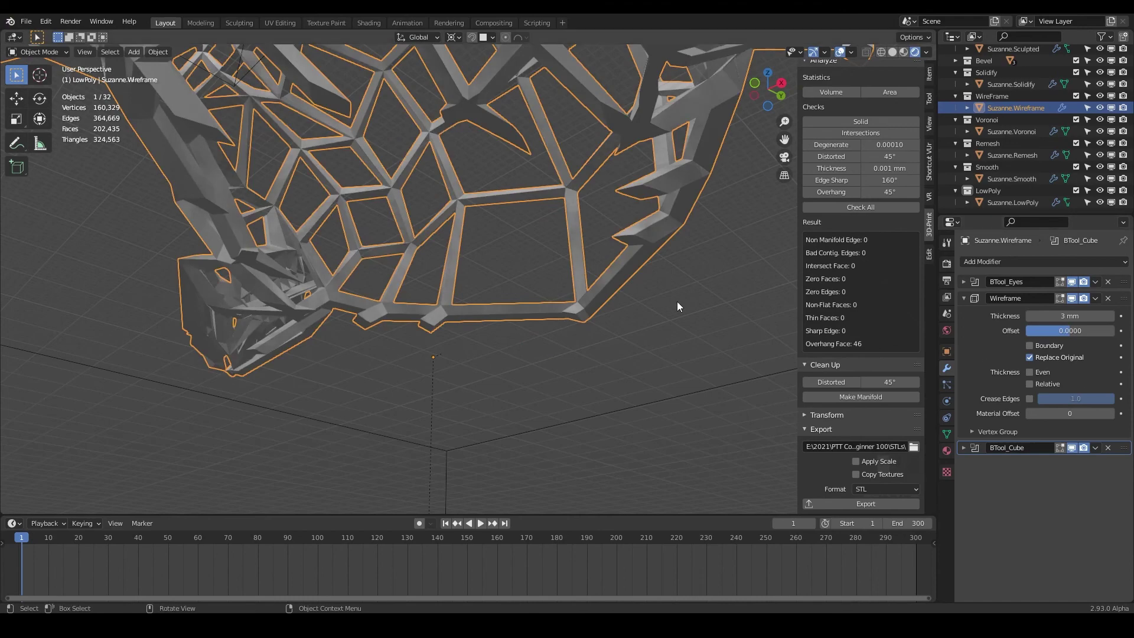
middle_click_drag(640, 290, 485, 335)
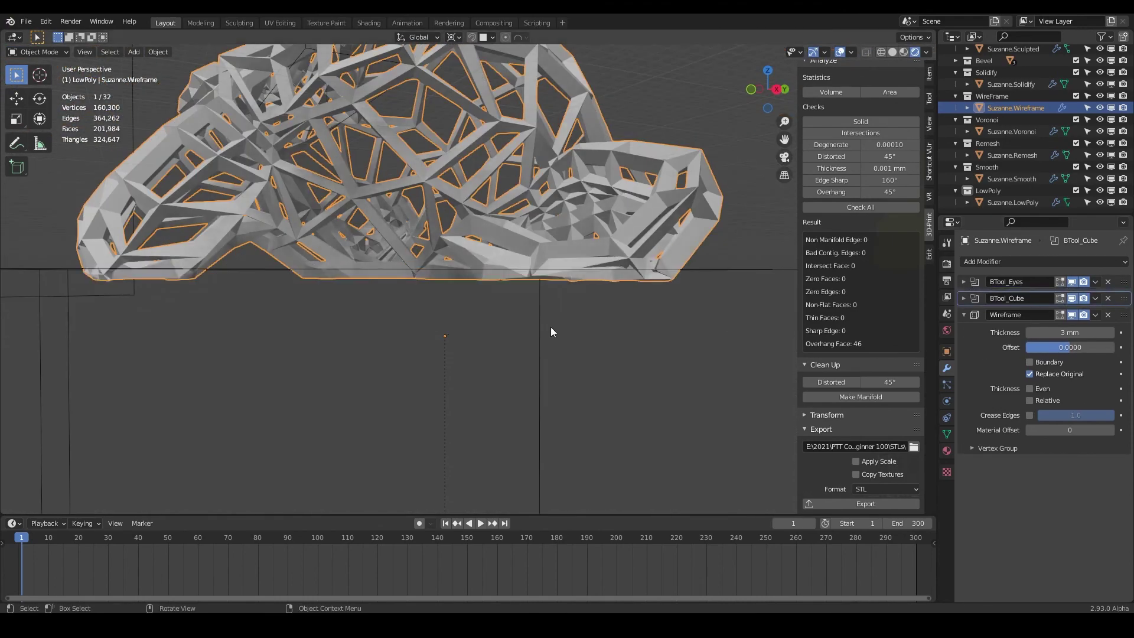
middle_click_drag(550, 327, 501, 284)
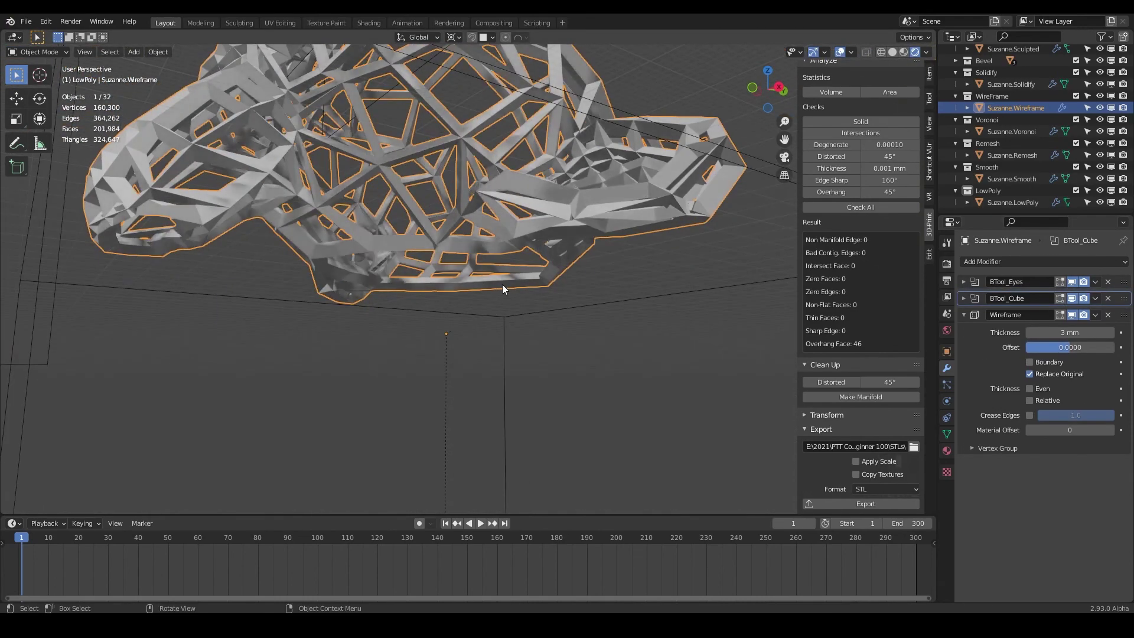
Step: Lower the cutter cube Cube.004 about 1.2 mm along Z
left_click(556, 317)
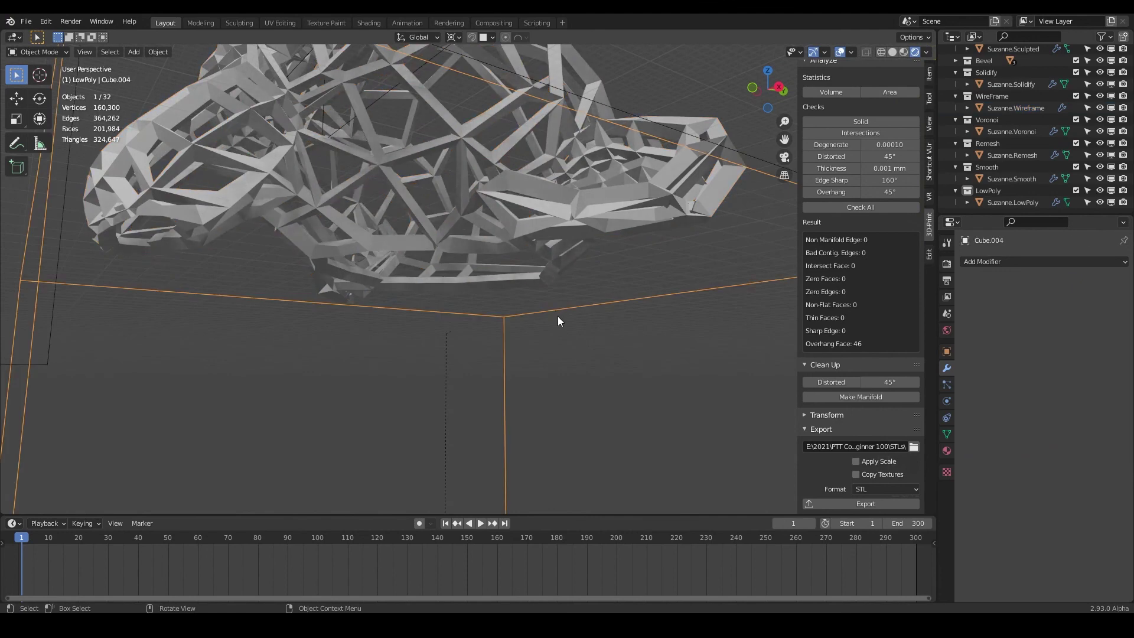
key("g")
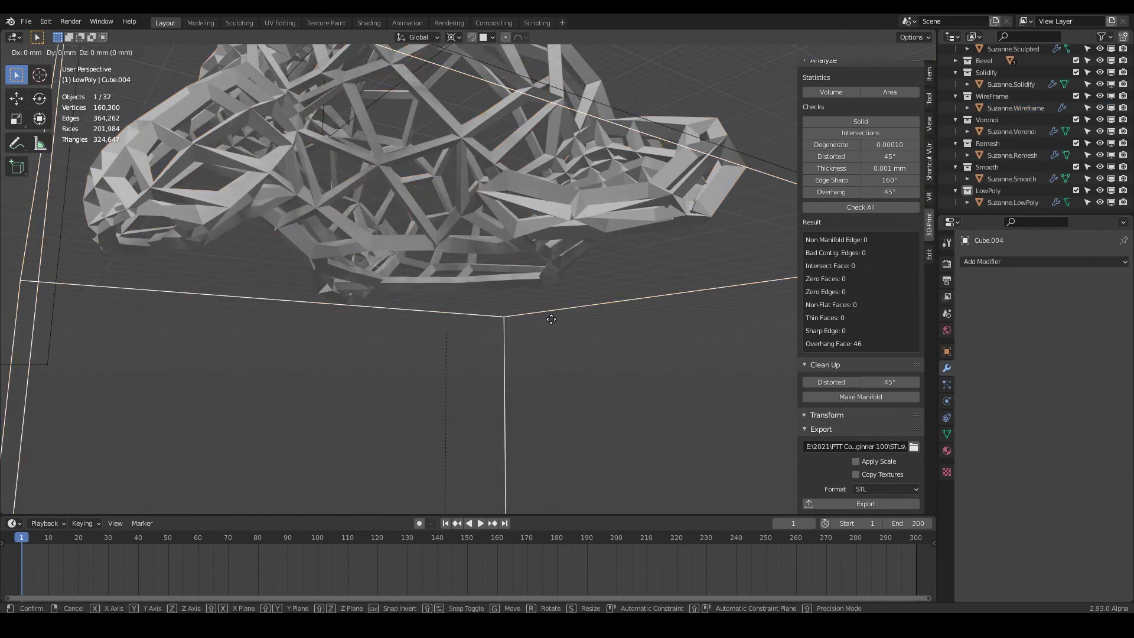
key("z")
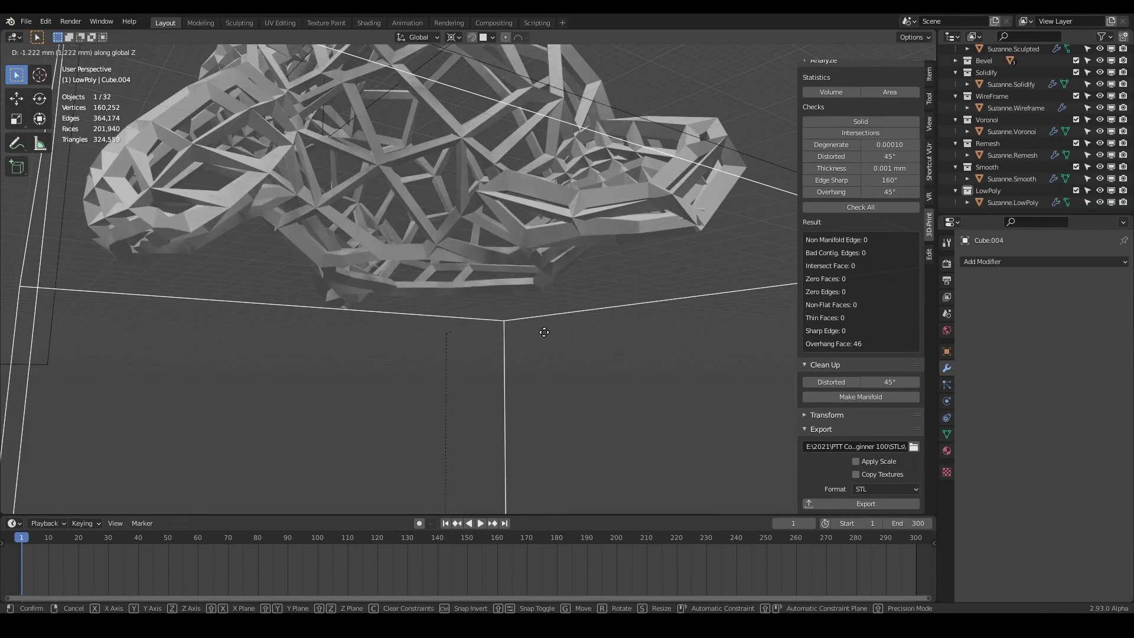
left_click(544, 328)
Step: On Suzanne.Wireframe, drag BTool_Cube below the Wireframe modifier and check the base
left_click(631, 275)
left_click_drag(1124, 298, 1122, 384)
middle_click_drag(531, 331, 1006, 402)
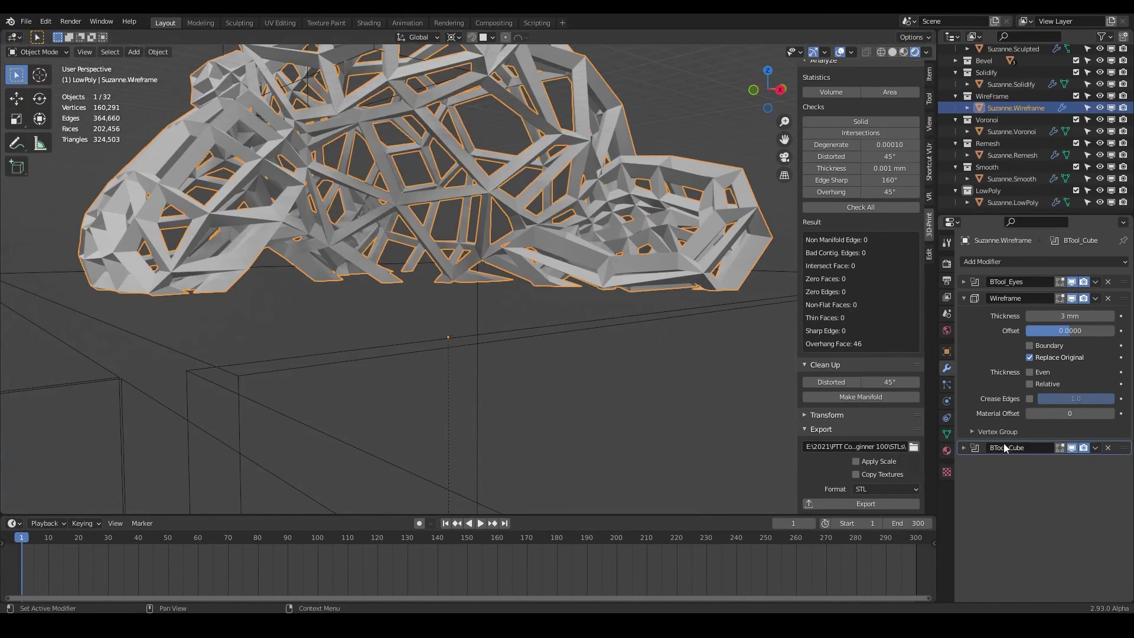
Step: Orbit around the wireframe Suzanne to inspect its flattened underside
middle_click_drag(295, 266, 162, 171)
scroll(293, 256, "up", 10)
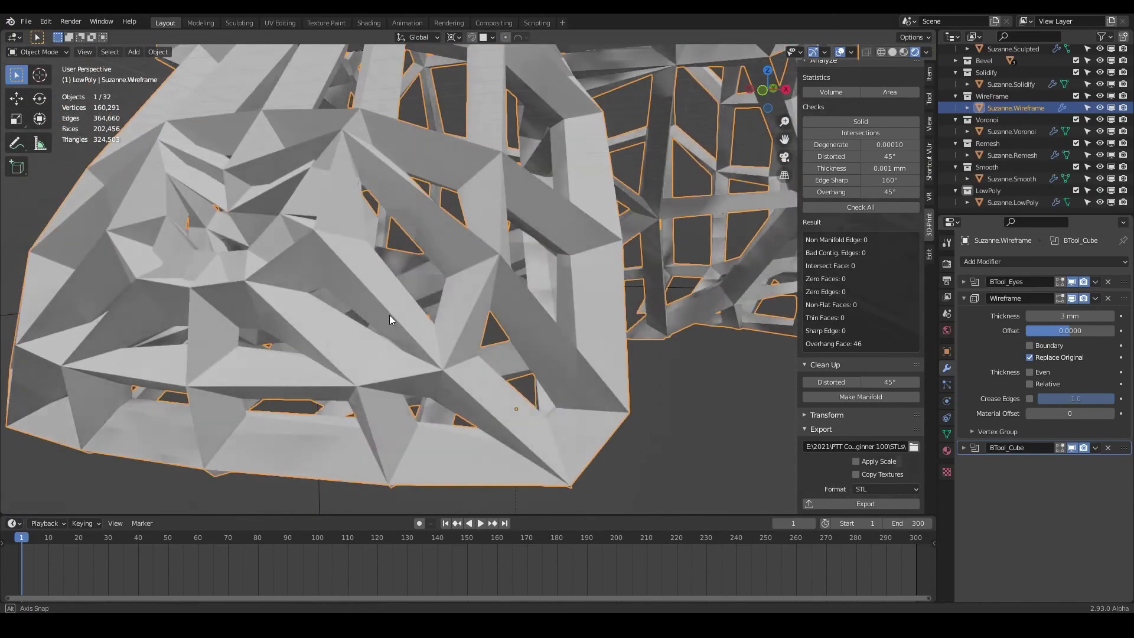
middle_click_drag(389, 316, 475, 190)
middle_click_drag(592, 259, 623, 367)
scroll(534, 378, "down", 4)
scroll(527, 372, "up", 3)
scroll(528, 376, "up", 3)
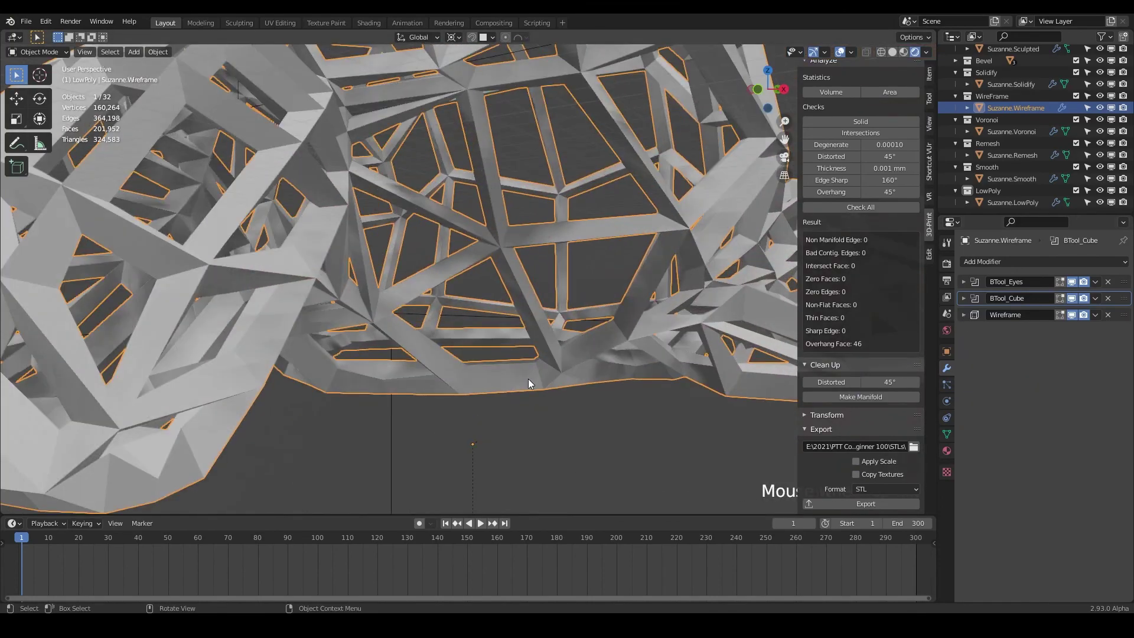
scroll(528, 378, "down", 2)
middle_click_drag(496, 312, 669, 341)
scroll(650, 378, "down", 5)
middle_click_drag(582, 388, 743, 459)
scroll(502, 292, "up", 4)
scroll(635, 310, "down", 4)
scroll(573, 372, "down", 5)
Step: Export Suzanne.Wireframe and Suzanne.Voronoi as STLs from the 3D-Print panel
left_click(855, 504)
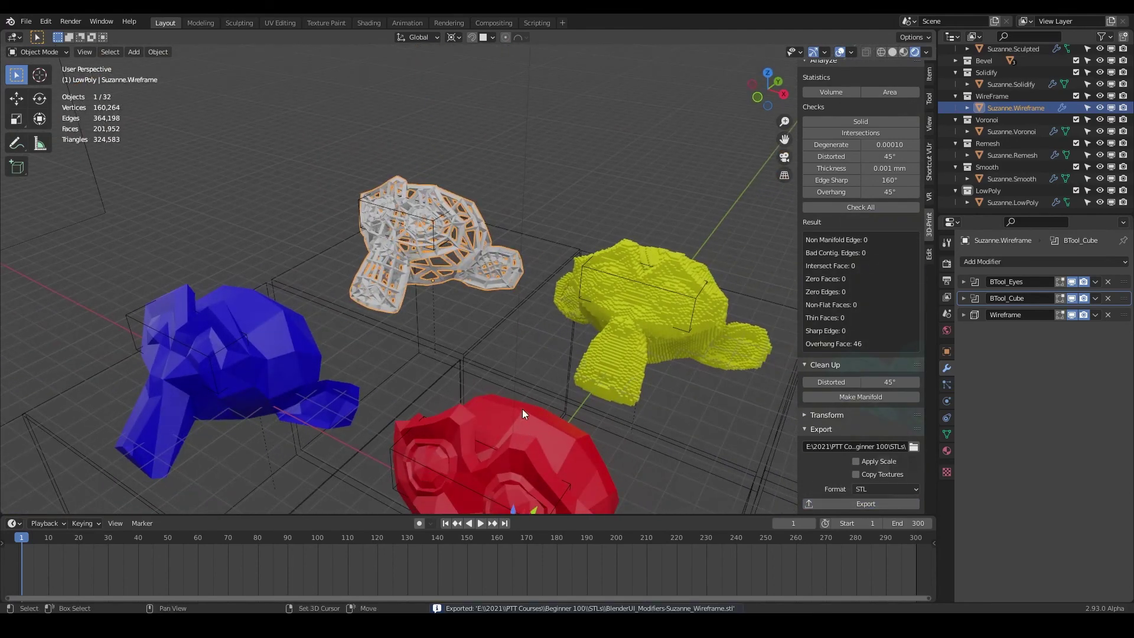
middle_click_drag(525, 398, 650, 426, "shift")
left_click(559, 388)
left_click(857, 505)
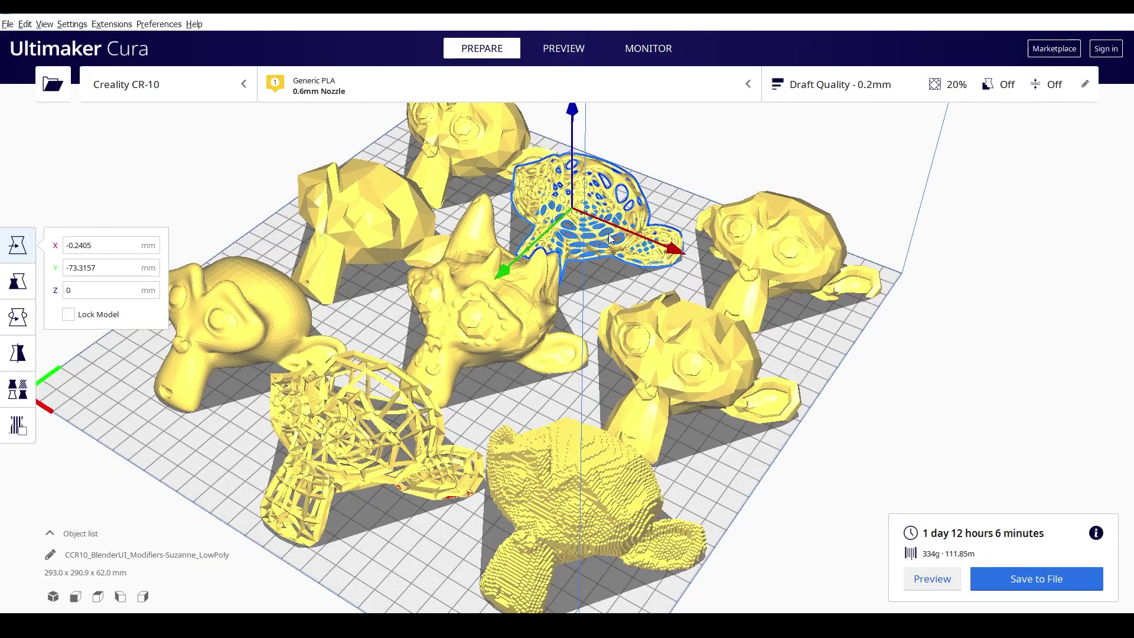
Step: Reposition the selected Suzanne, then load both the Wireframe and Voronoi Suzanne STLs onto the bed
left_click_drag(608, 234, 322, 407)
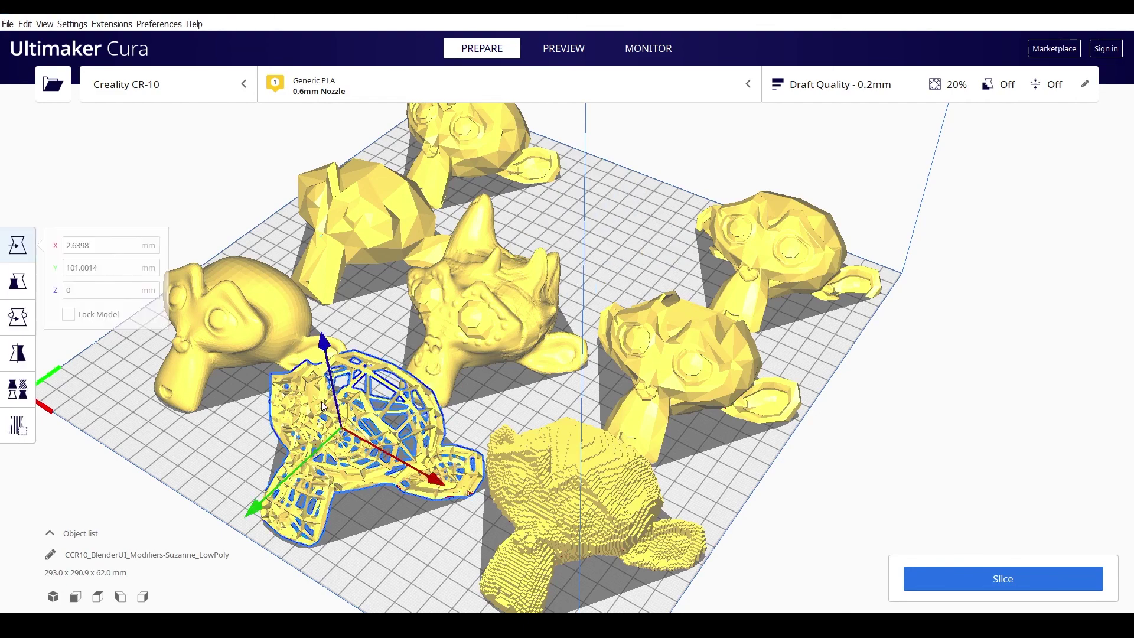
left_click(54, 95)
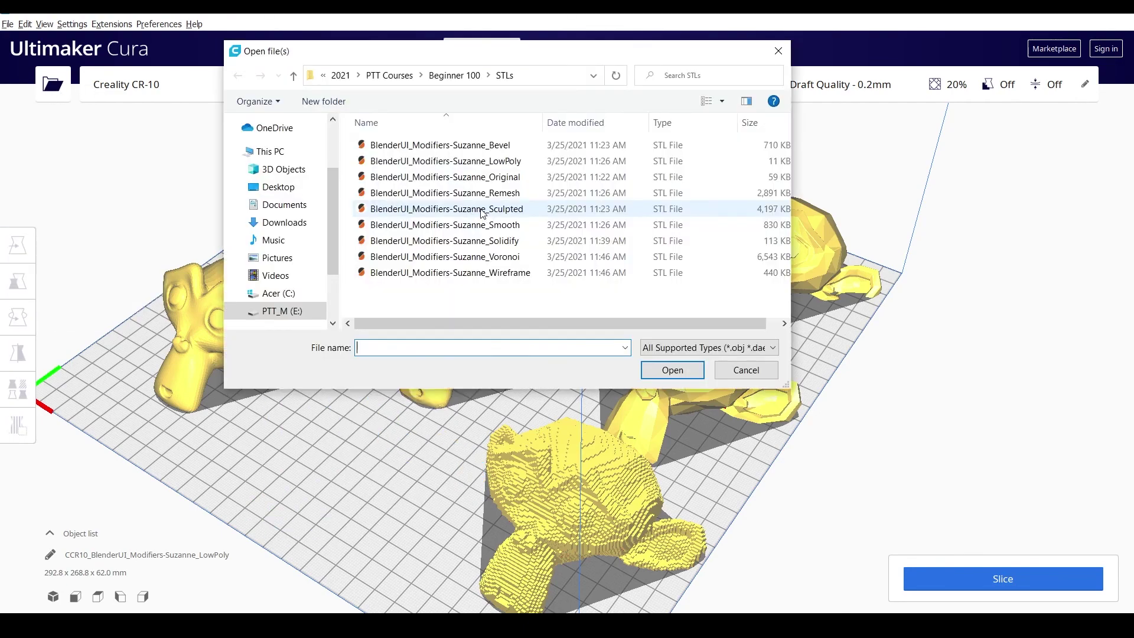
left_click(495, 272)
left_click(486, 257, "ctrl")
left_click(673, 371)
Step: Select the newly loaded Voronoi Suzanne on the build plate
scroll(675, 420, "down", 5)
scroll(668, 412, "up", 4)
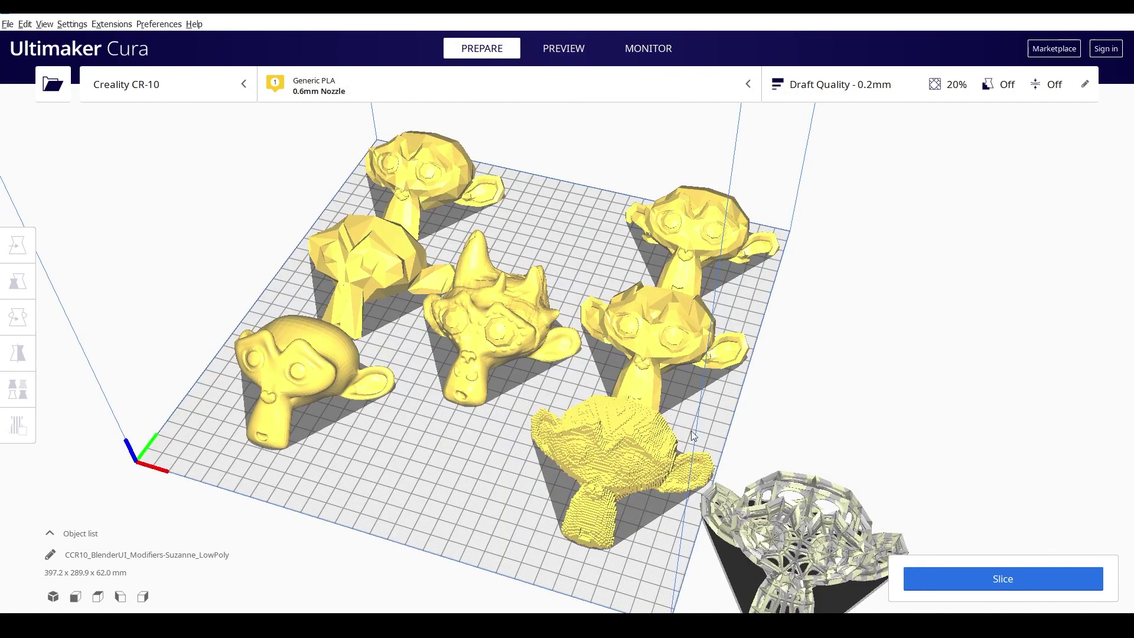
left_click(783, 497)
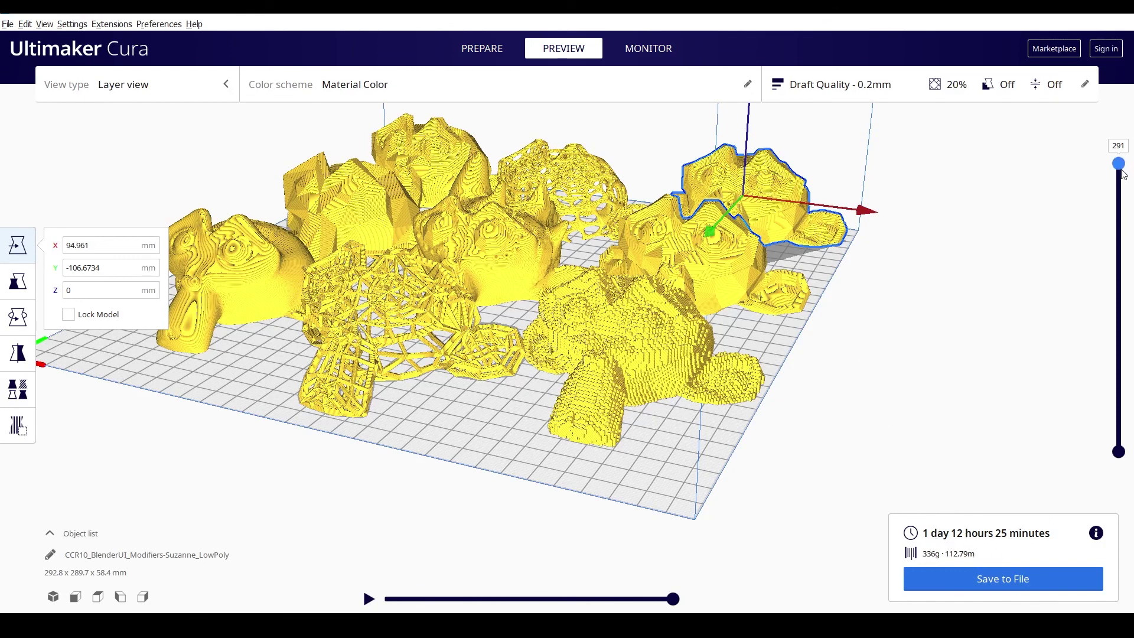
Step: Scrub the layer preview down to layer 126 and back up, then tilt the plate top-down
left_click_drag(1122, 172, 1108, 319)
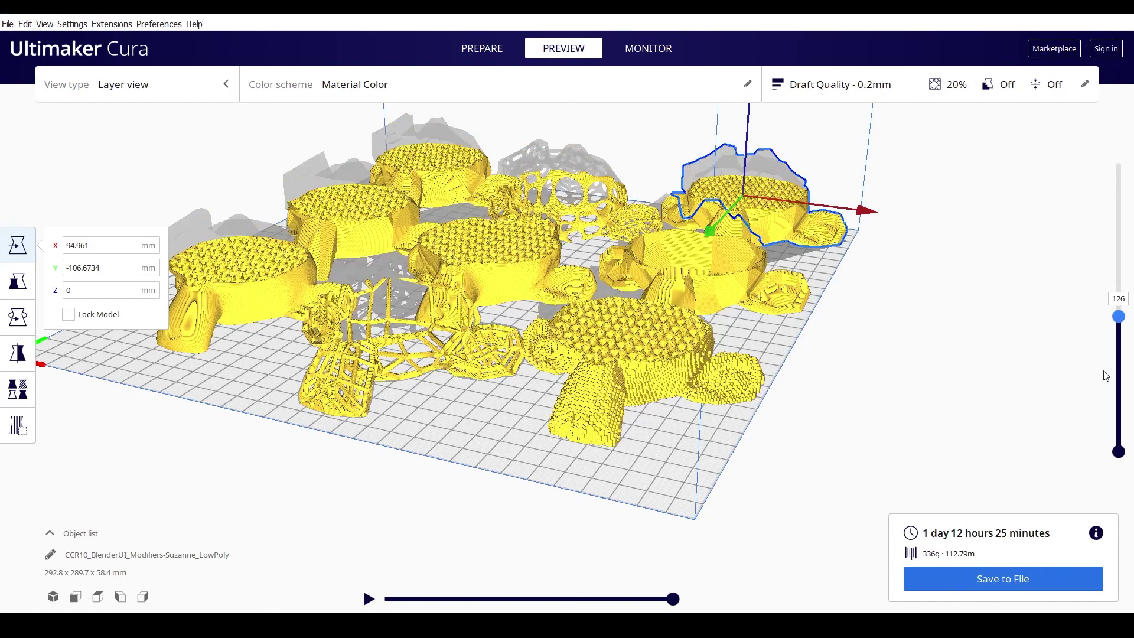
left_click_drag(1106, 376, 1106, 156)
right_click_drag(887, 367, 856, 402)
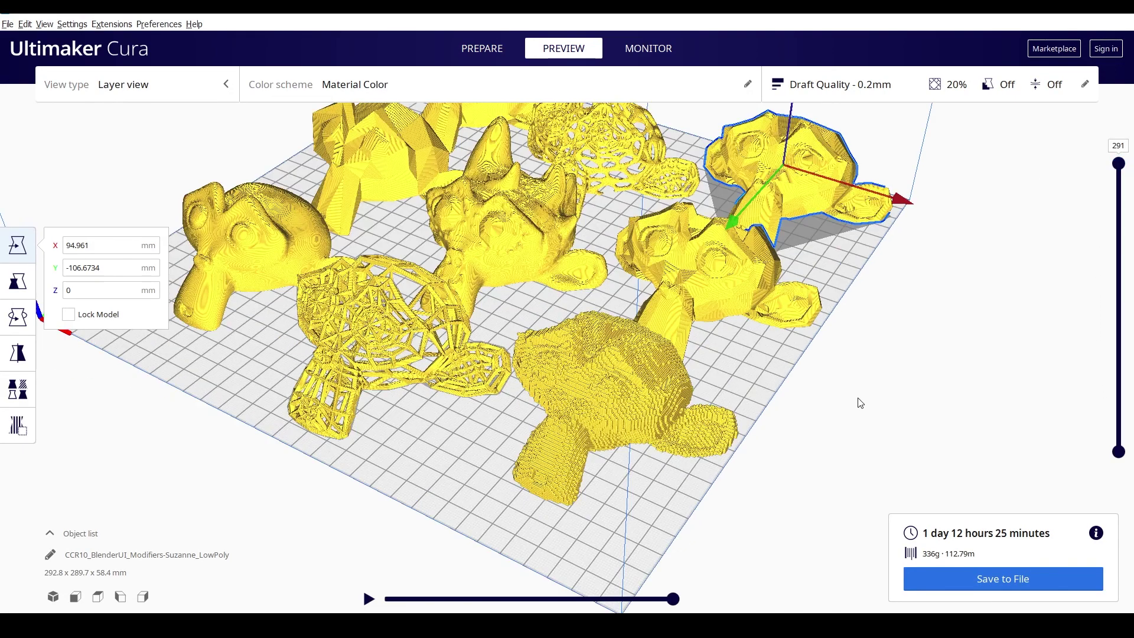
scroll(861, 400, "up", 5)
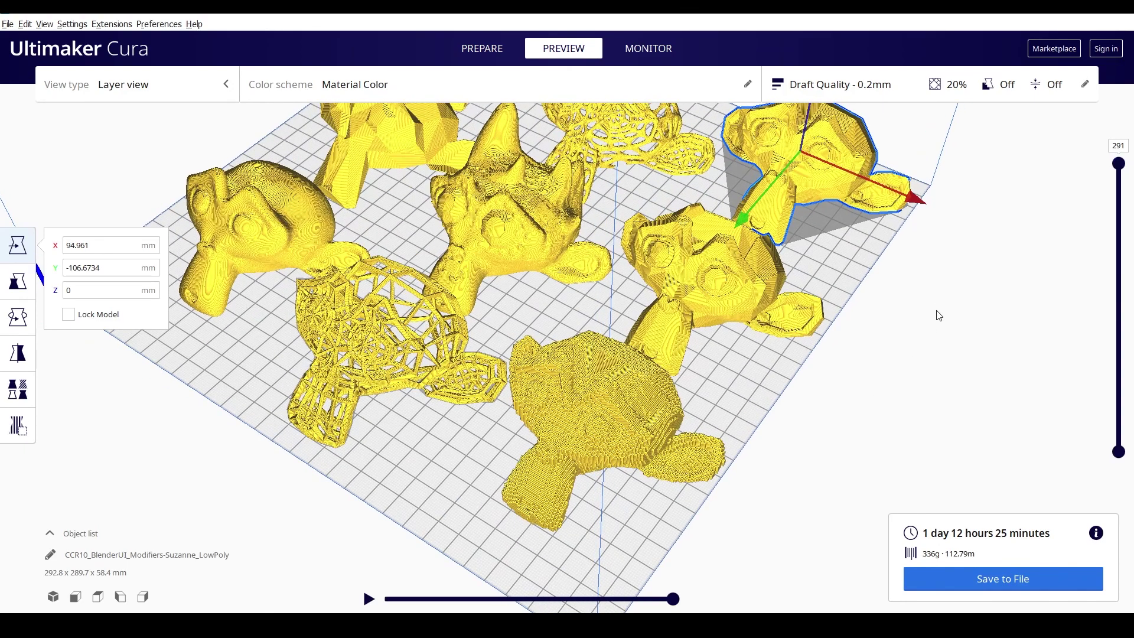
right_click_drag(903, 358, 879, 409)
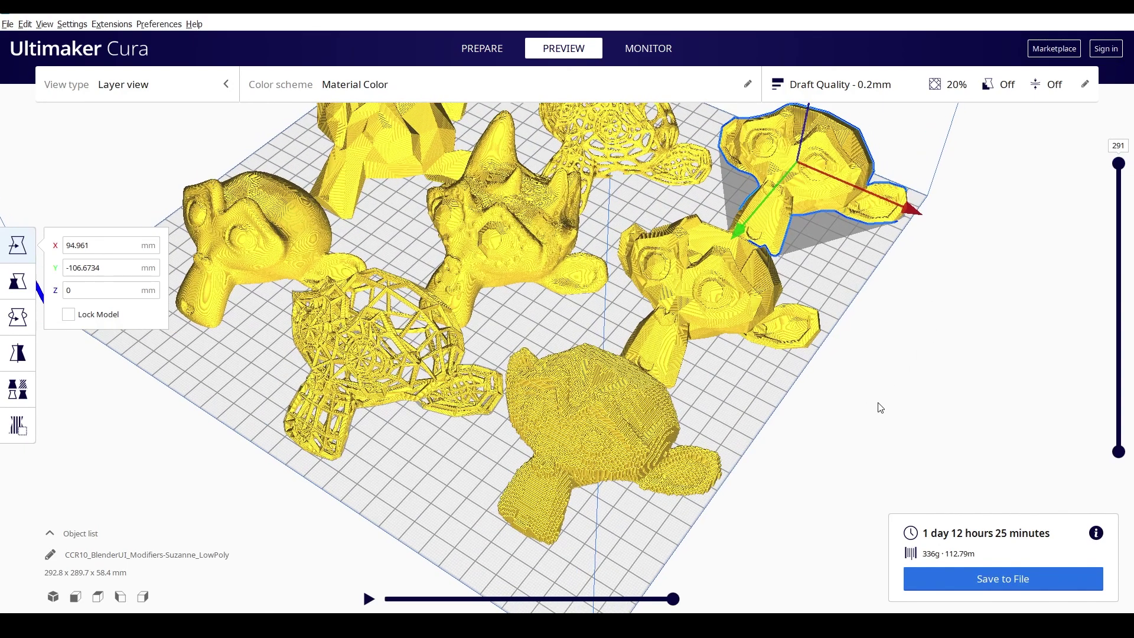
right_click_drag(853, 471, 948, 421)
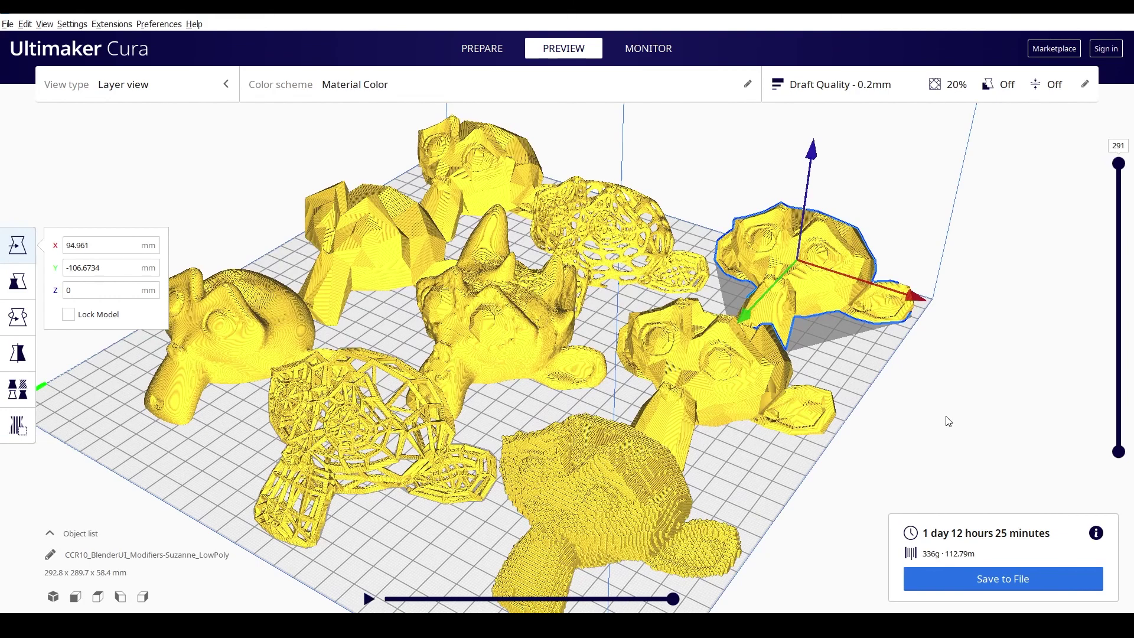